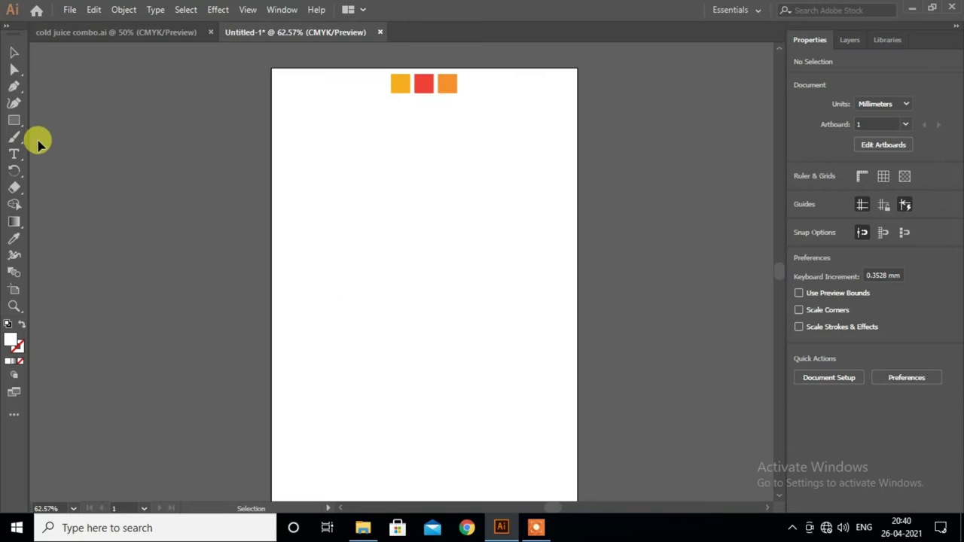
# - Draw a rectangle near the page centre, then move it down-left and narrow it
pyautogui.click(13, 120)
pyautogui.moveTo(365, 174)
pyautogui.mouseDown()
pyautogui.moveTo(477, 339)
pyautogui.moveTo(504, 354)
pyautogui.moveTo(495, 346)
pyautogui.moveTo(518, 346)
pyautogui.moveTo(497, 356)
pyautogui.moveTo(512, 341)
pyautogui.mouseUp()
pyautogui.click(14, 52)
pyautogui.moveTo(405, 175); pyautogui.dragTo(391, 221)
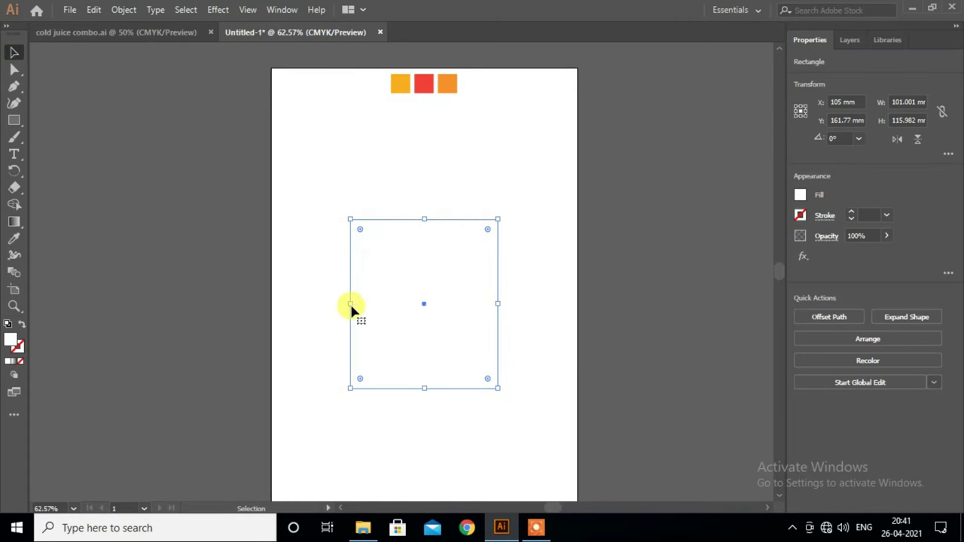
pyautogui.moveTo(351, 304); pyautogui.dragTo(358, 304)
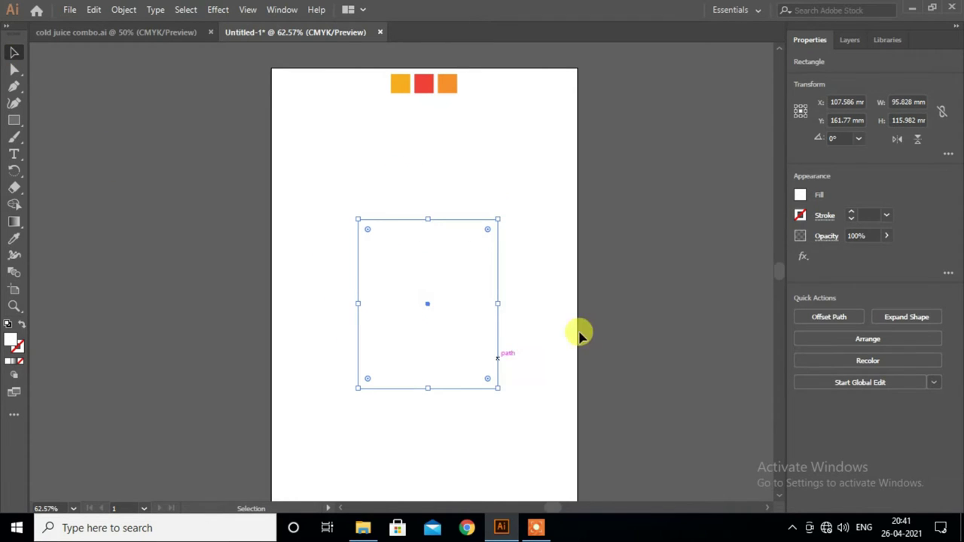
# - Give the rectangle a red 10 pt outline and move it up the page
pyautogui.click(801, 215)
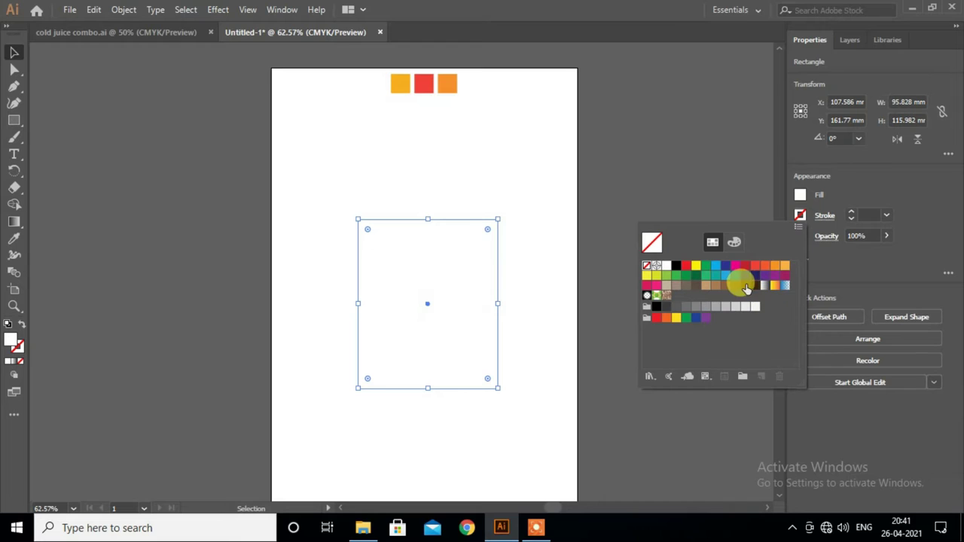
pyautogui.click(754, 269)
pyautogui.click(888, 217)
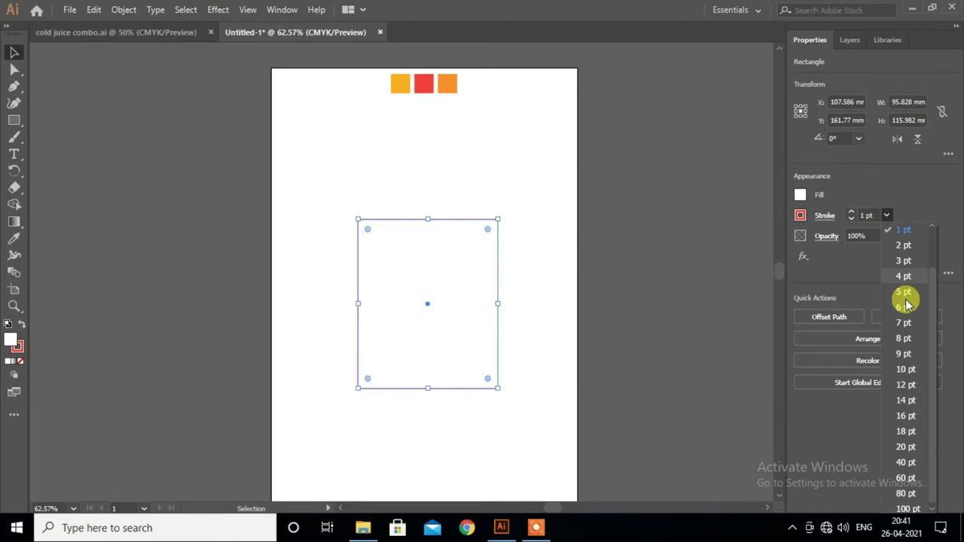
pyautogui.click(902, 336)
pyautogui.scroll(-1, 545, 335)
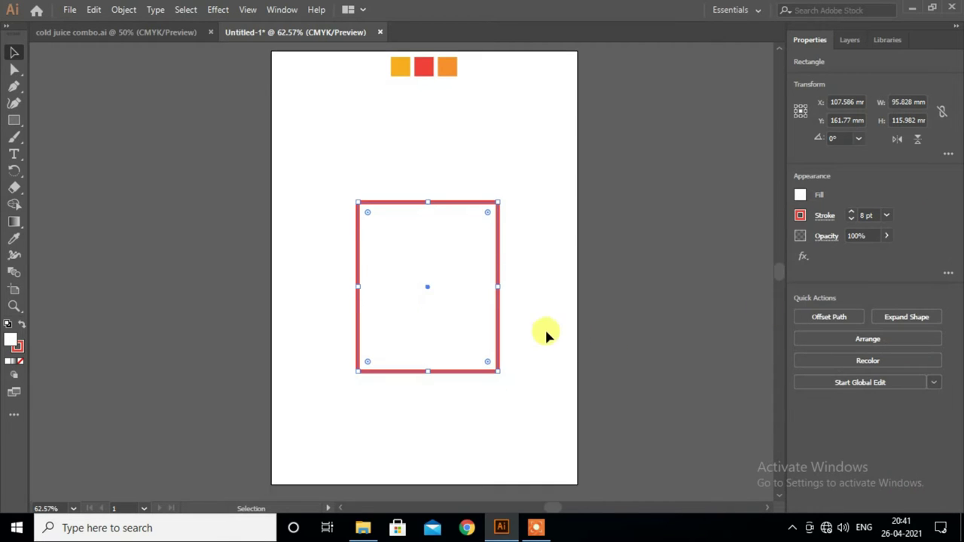
pyautogui.click(886, 216)
pyautogui.click(903, 360)
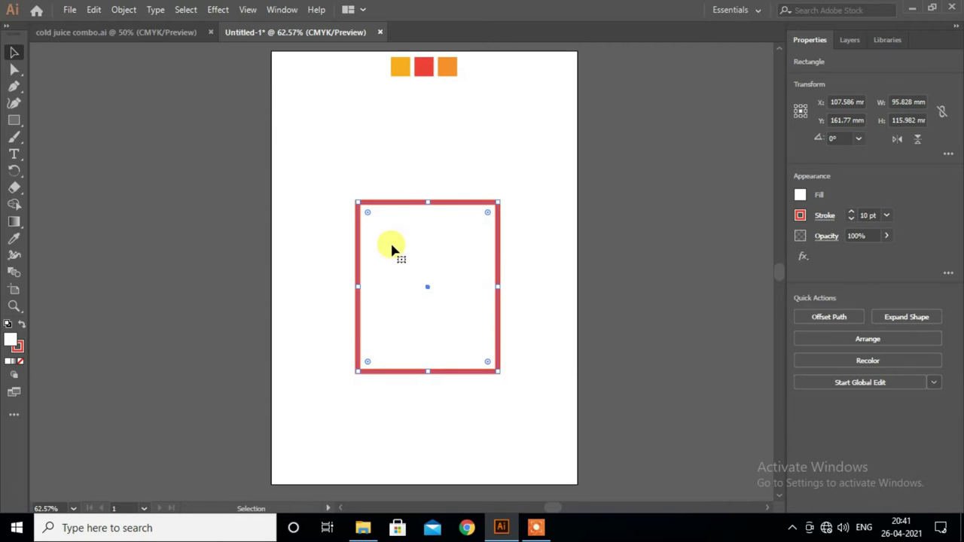
pyautogui.moveTo(394, 206); pyautogui.dragTo(402, 181)
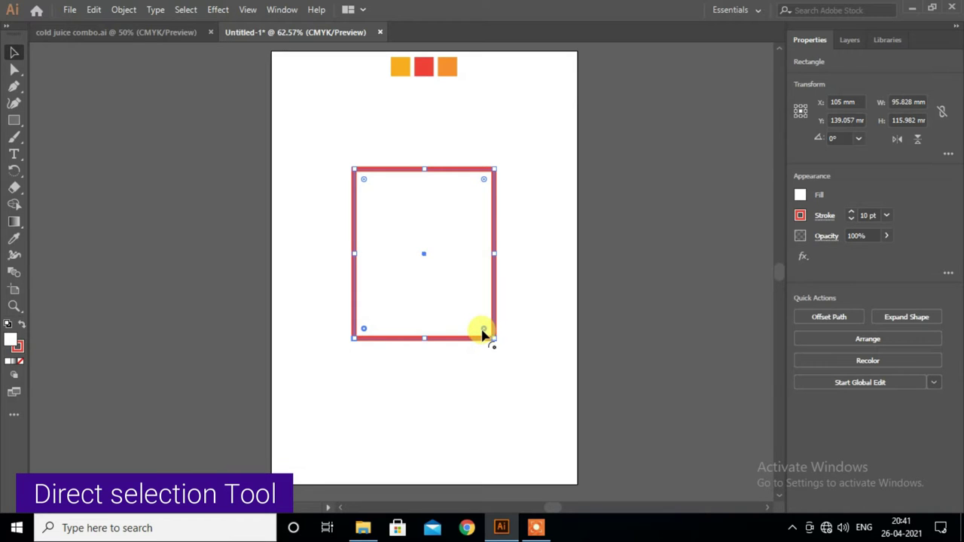
# - Round the rectangle's bottom corners with the live-corner widget
pyautogui.moveTo(484, 331); pyautogui.dragTo(469, 329)
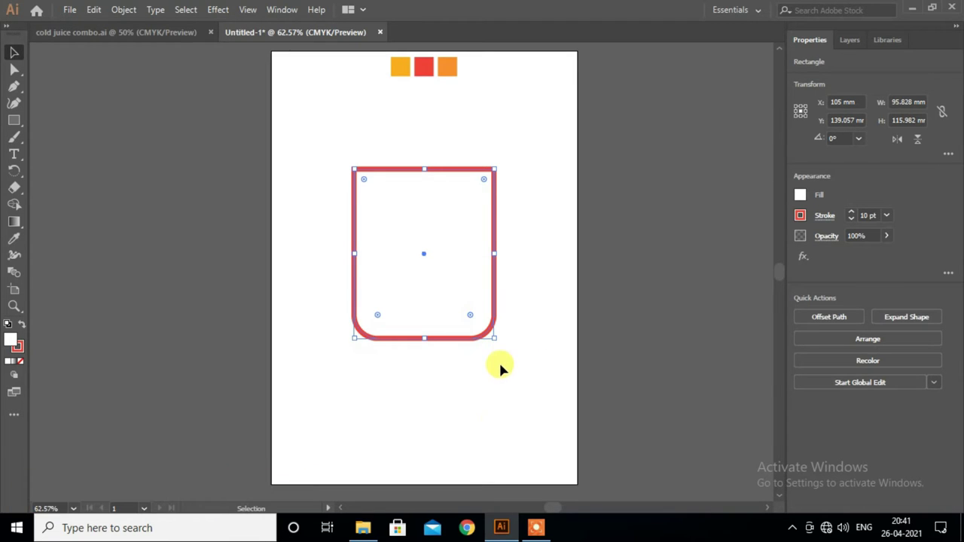
pyautogui.click(536, 527)
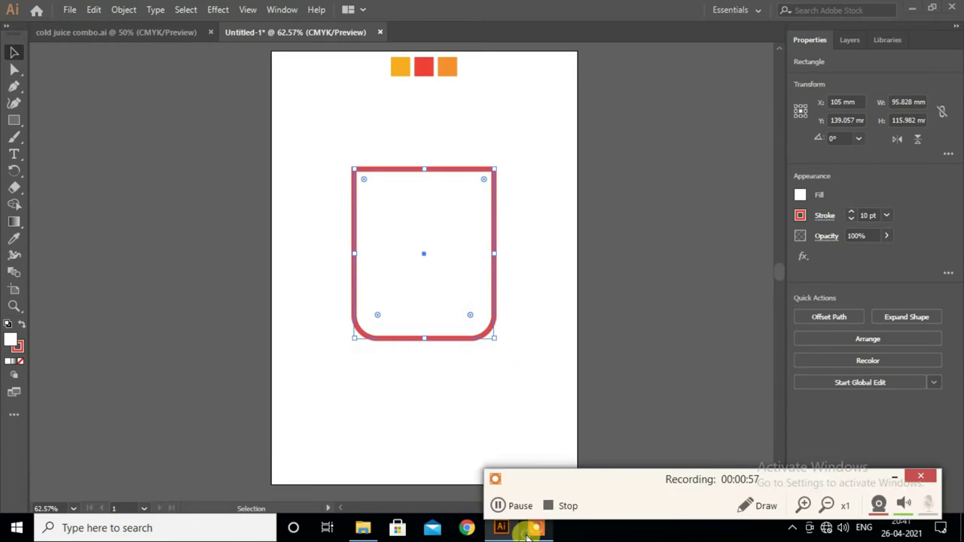
pyautogui.click(896, 484)
pyautogui.scroll(1, 485, 390)
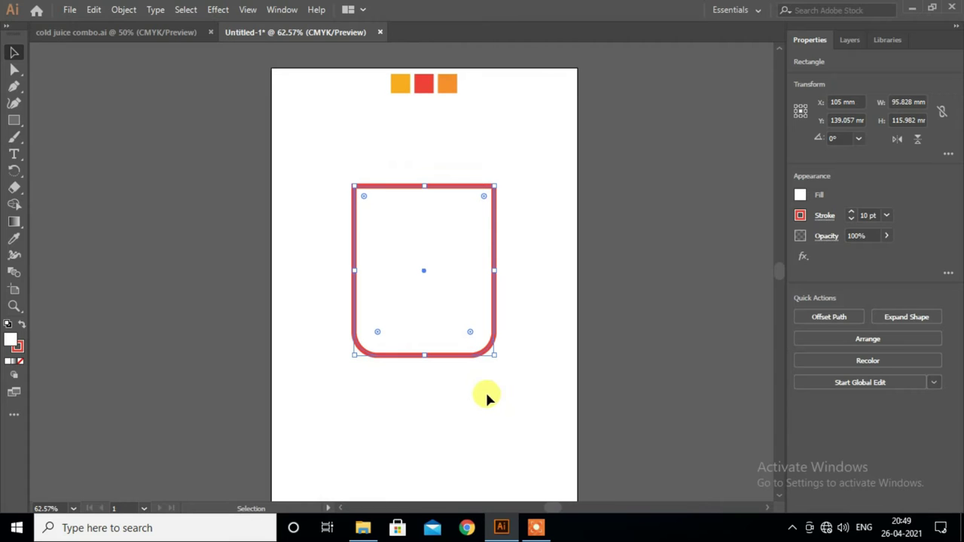
pyautogui.scroll(-1, 476, 346)
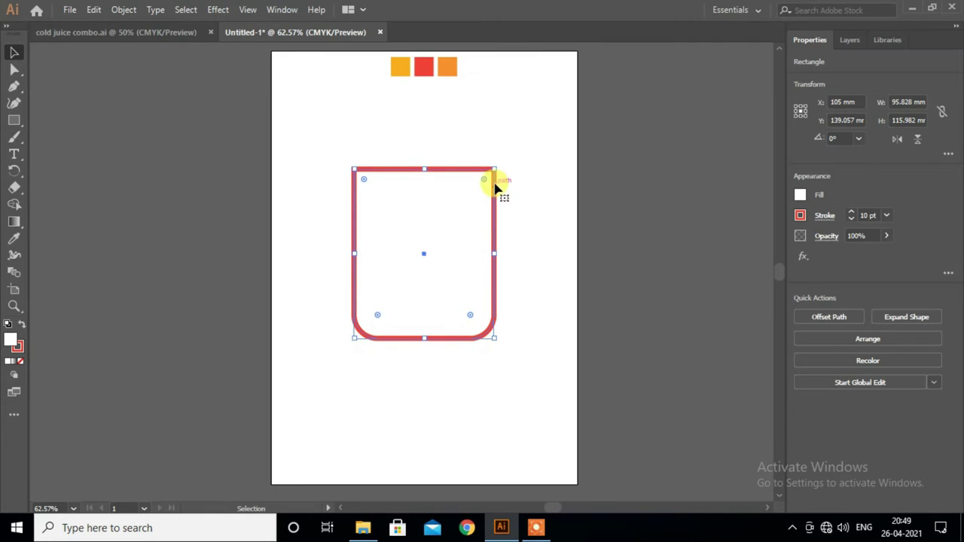
# - Make an 85% uniformly scaled copy inside the glass and nudge it down slightly
pyautogui.rightClick(453, 187)
pyautogui.moveTo(495, 389)
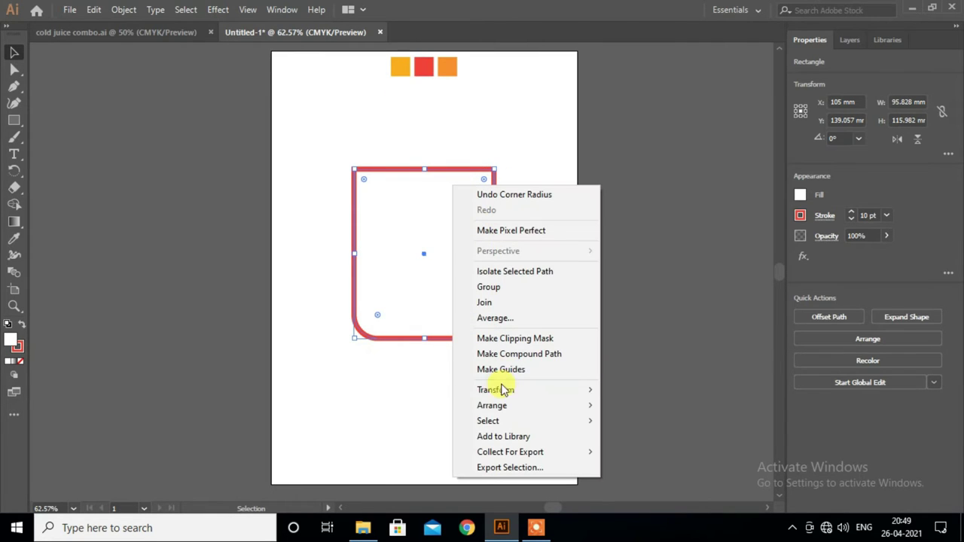
pyautogui.click(633, 456)
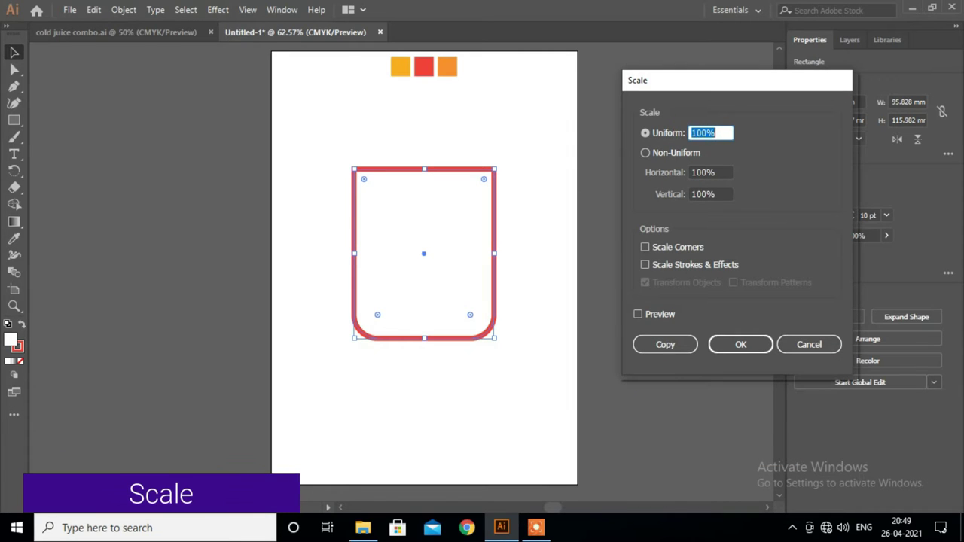
pyautogui.write('85')
pyautogui.click(638, 315)
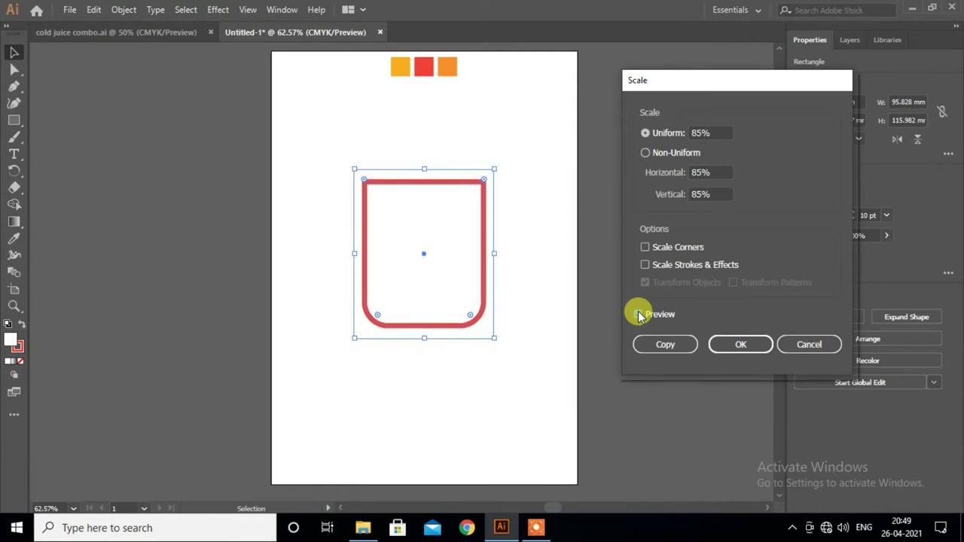
pyautogui.click(665, 344)
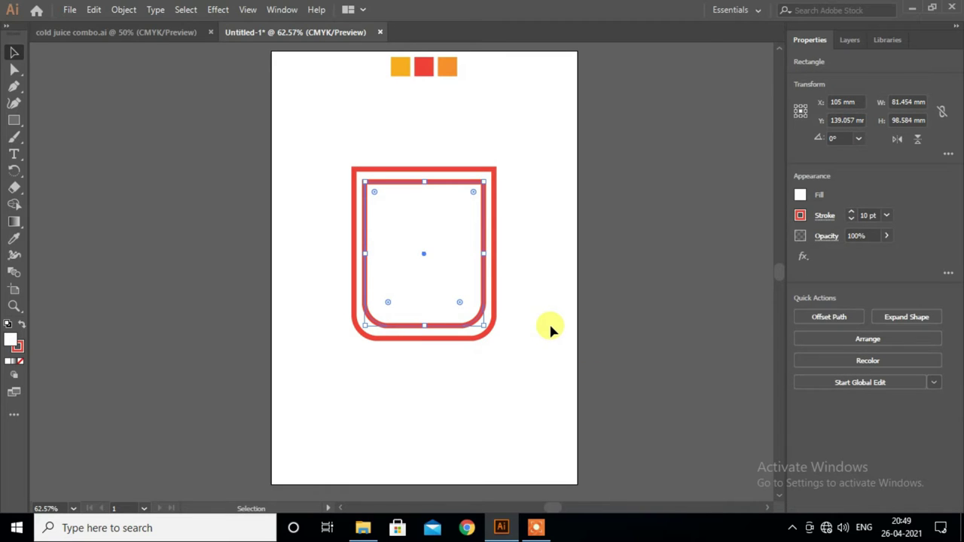
pyautogui.press('Down')
pyautogui.press('Down')
pyautogui.press('Down')
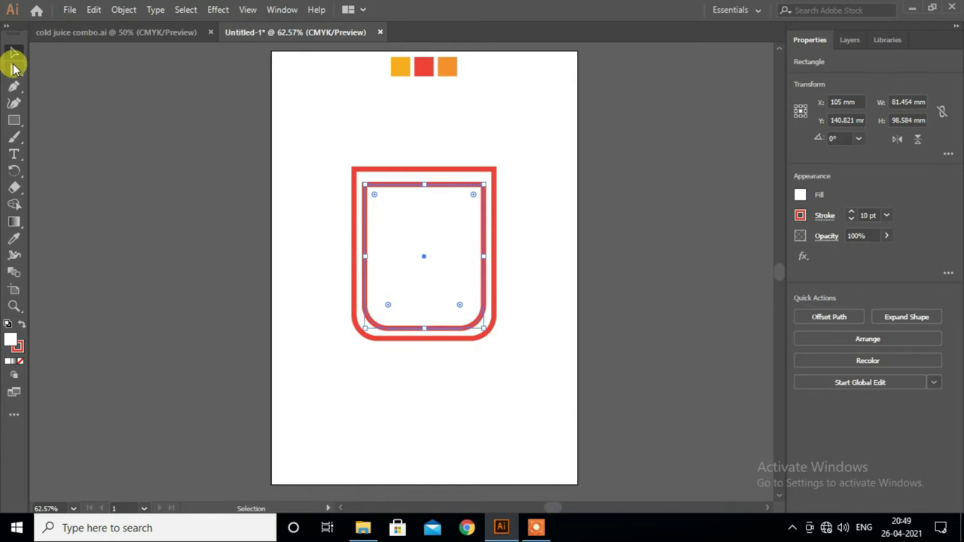
# - Lower the inner copy's top edge slightly by moving its two top anchors
pyautogui.press('Up')
pyautogui.scroll(-1, 520, 198)
pyautogui.click(506, 194)
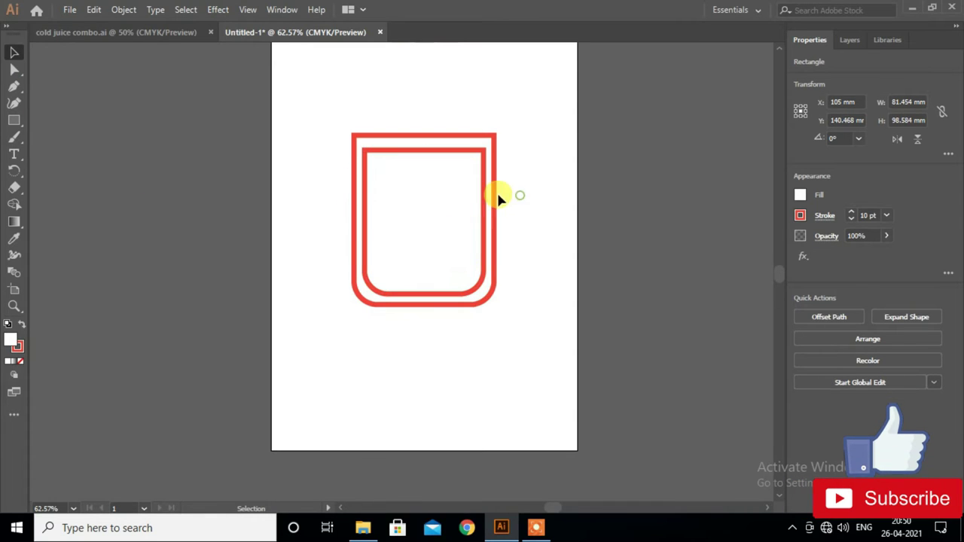
pyautogui.click(14, 68)
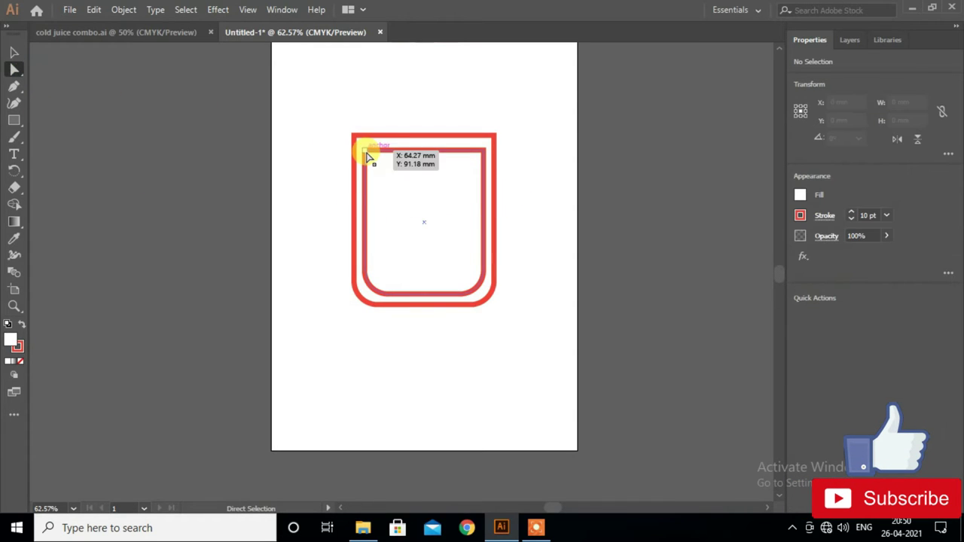
pyautogui.click(364, 151)
pyautogui.keyDown('shift'); pyautogui.click(484, 156); pyautogui.keyUp('shift')
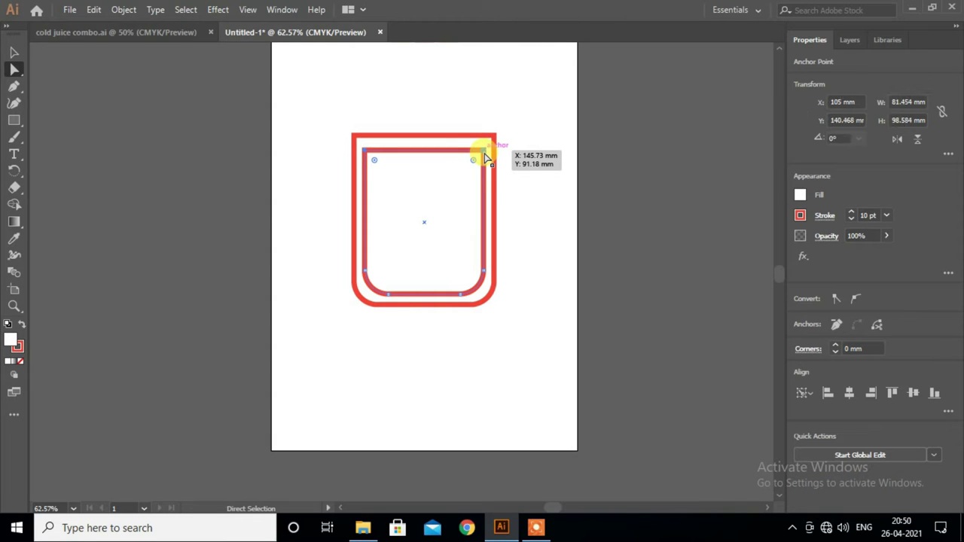
pyautogui.moveTo(484, 155); pyautogui.dragTo(484, 156)
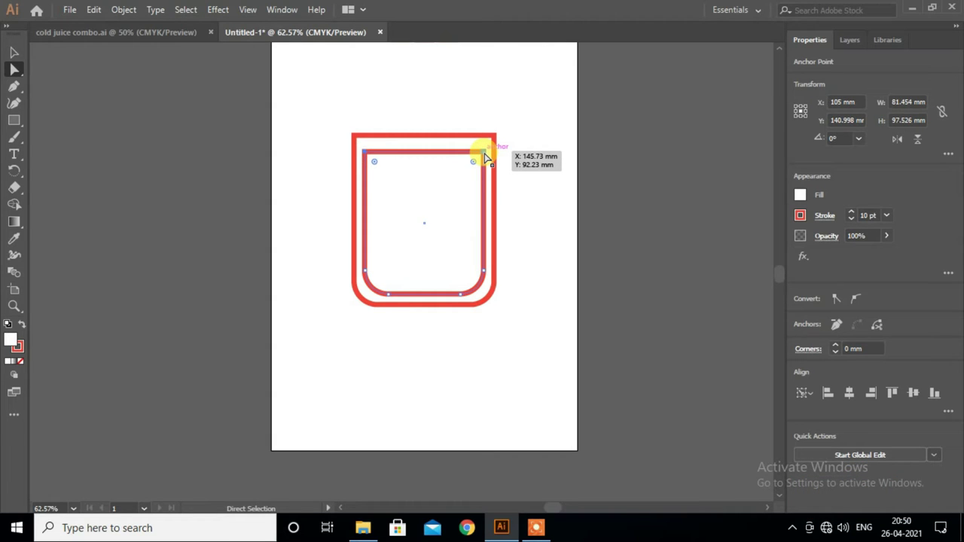
pyautogui.scroll(-1, 484, 158)
pyautogui.scroll(3, 524, 220)
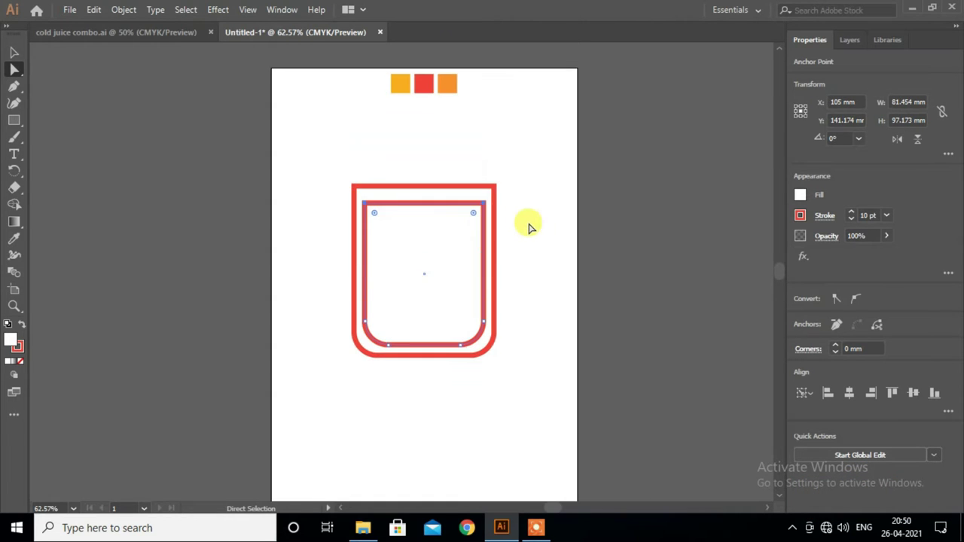
pyautogui.click(13, 52)
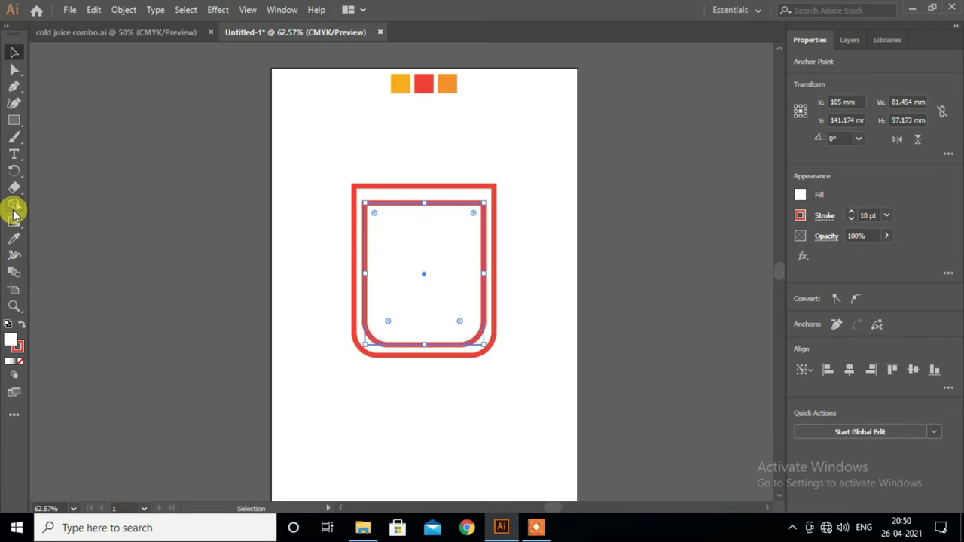
# - Fill the inner shape with the yellow-orange sample and enlarge it within the red outline
pyautogui.click(13, 241)
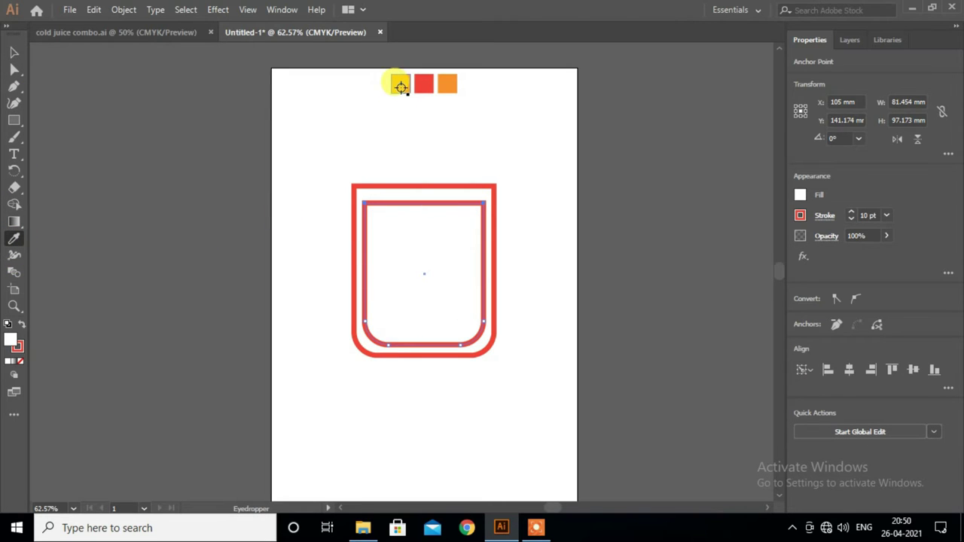
pyautogui.click(401, 87)
pyautogui.click(14, 52)
pyautogui.click(532, 209)
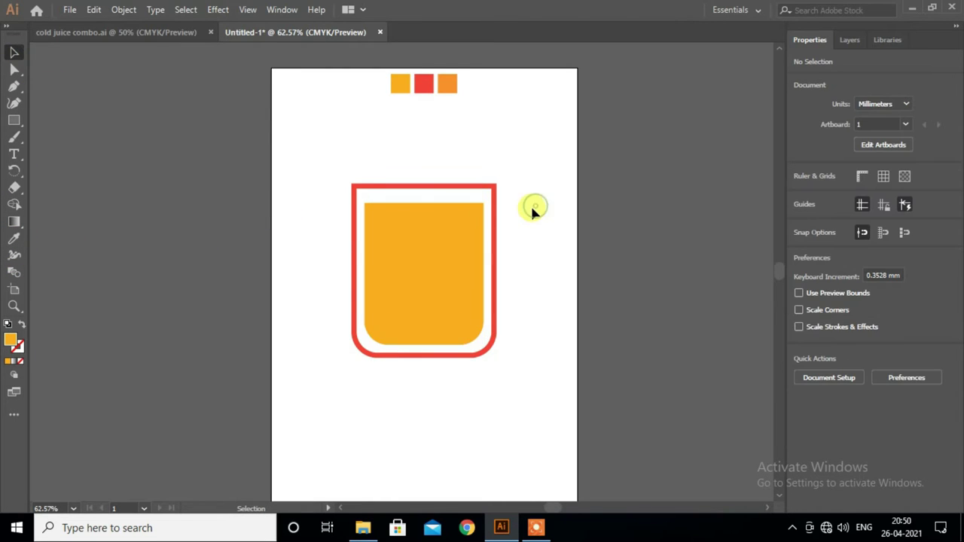
pyautogui.click(463, 269)
pyautogui.moveTo(483, 342); pyautogui.dragTo(488, 350)
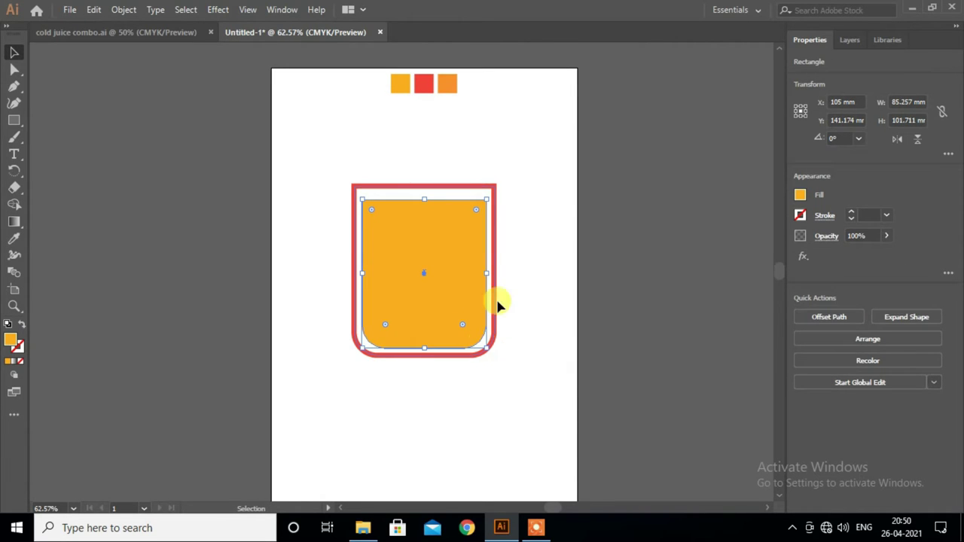
pyautogui.scroll(1, 488, 303)
pyautogui.scroll(1, 512, 278)
pyautogui.click(524, 270)
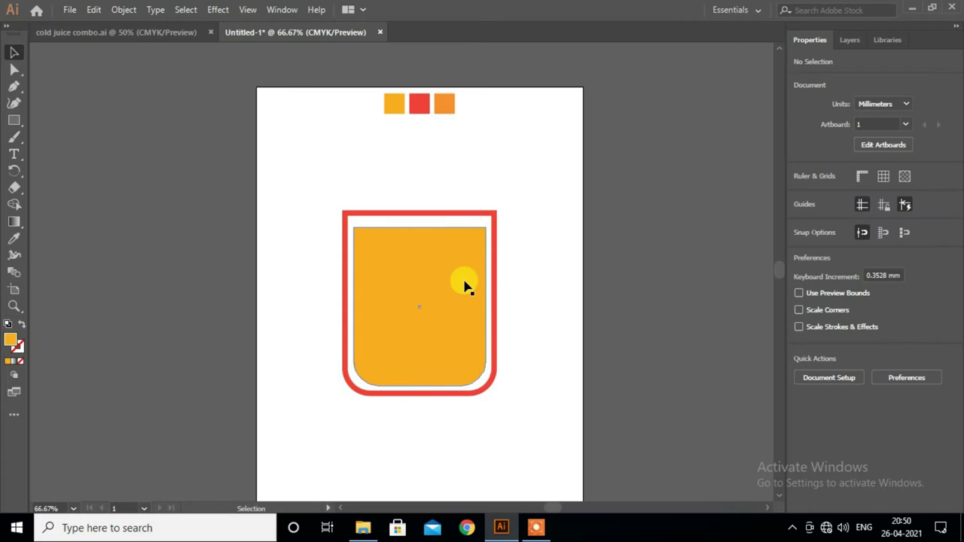
pyautogui.scroll(2, 462, 283)
pyautogui.scroll(-1, 457, 284)
pyautogui.click(376, 276)
# - Add an anchor at the middle of the juice's top edge and bend the curve
pyautogui.click(13, 70)
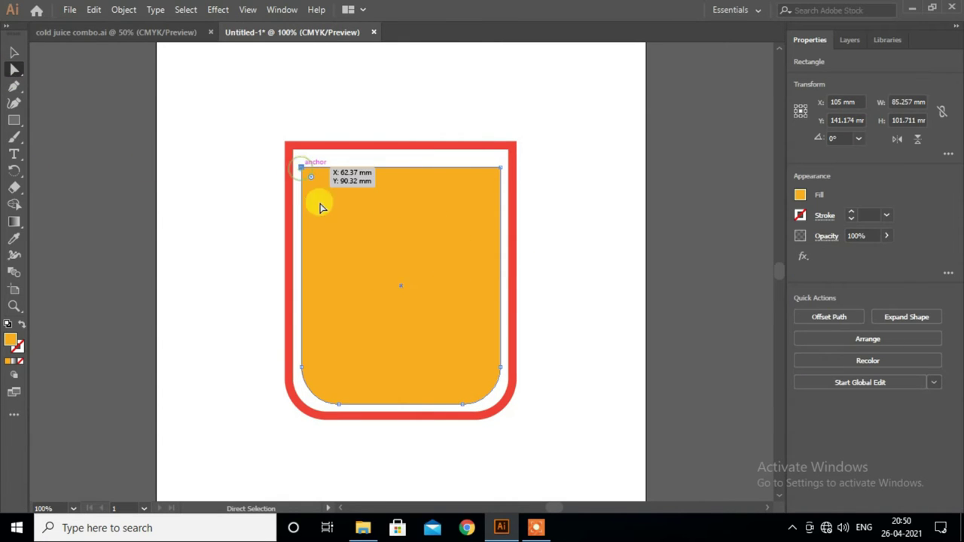
pyautogui.click(302, 168)
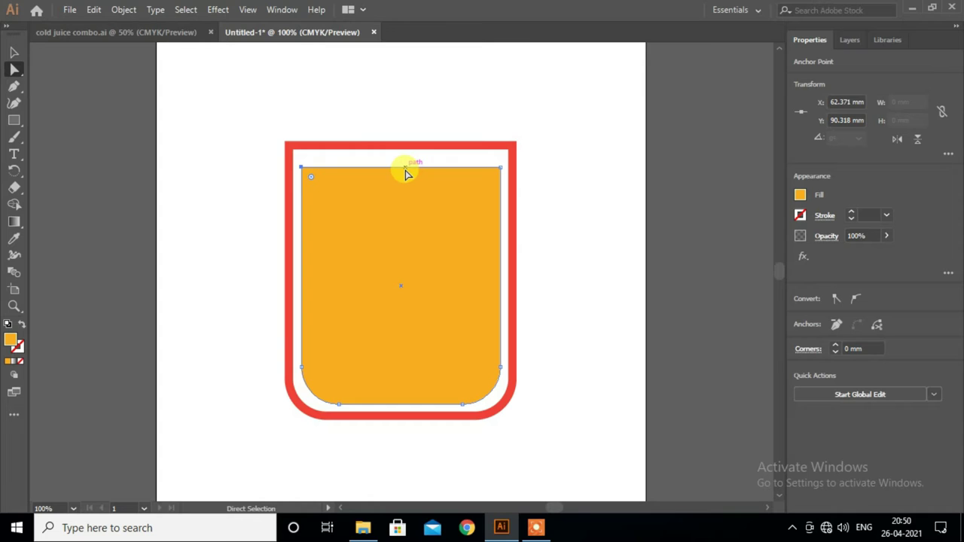
pyautogui.click(16, 87)
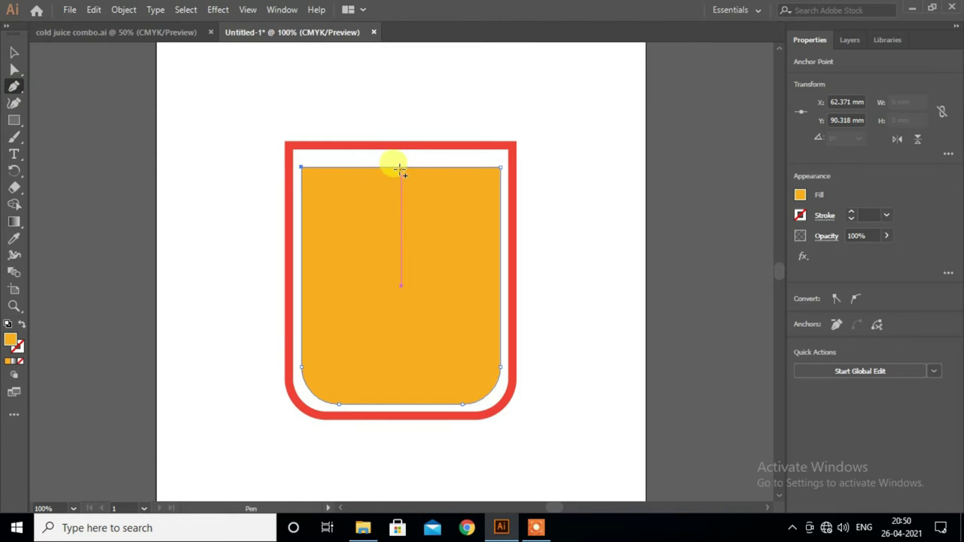
pyautogui.click(400, 167)
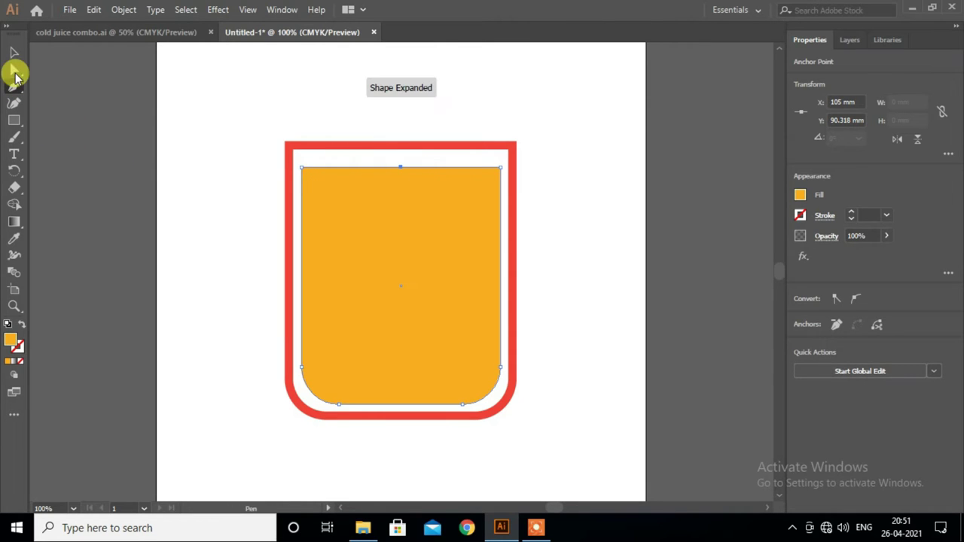
pyautogui.click(17, 68)
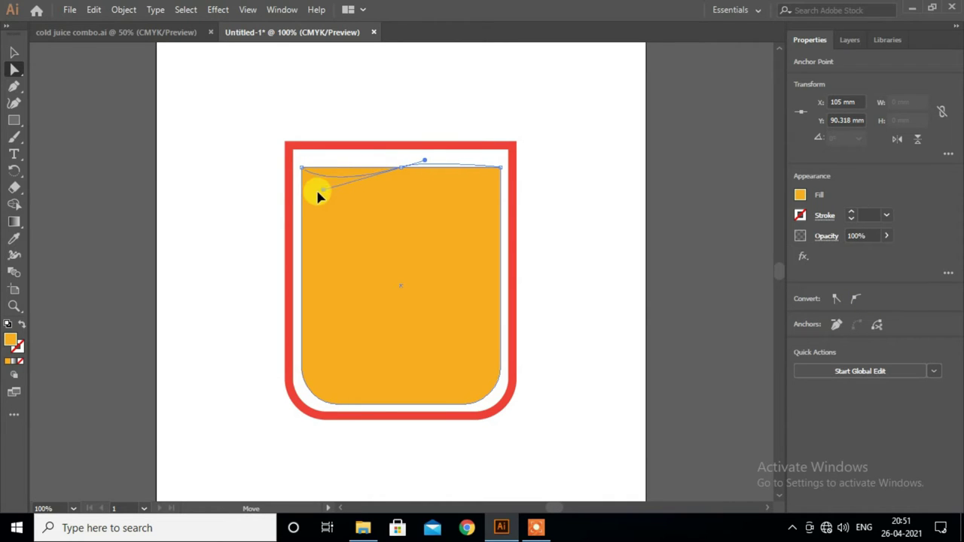
pyautogui.moveTo(317, 193); pyautogui.dragTo(322, 196)
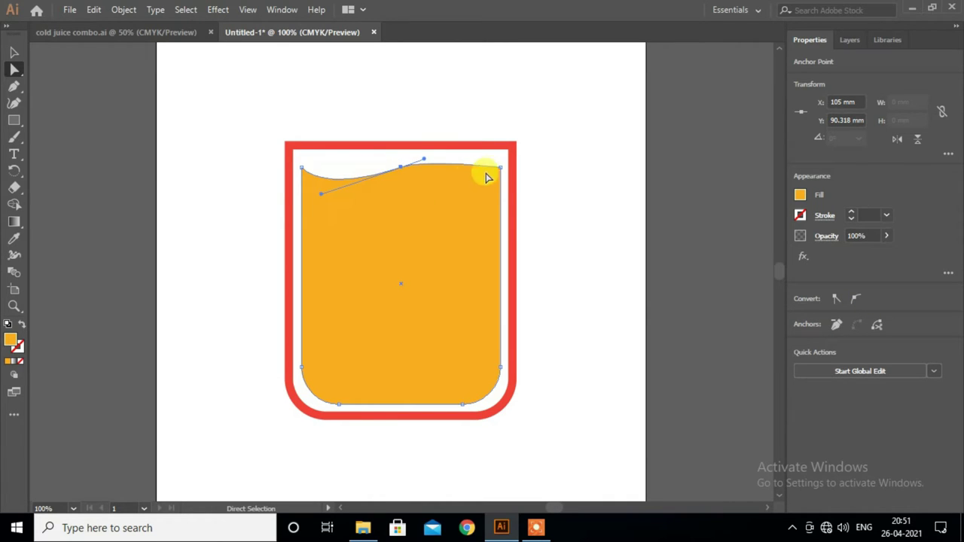
# - Adjust the top-left, middle and top-right anchors into a gentle liquid wave
pyautogui.click(301, 167)
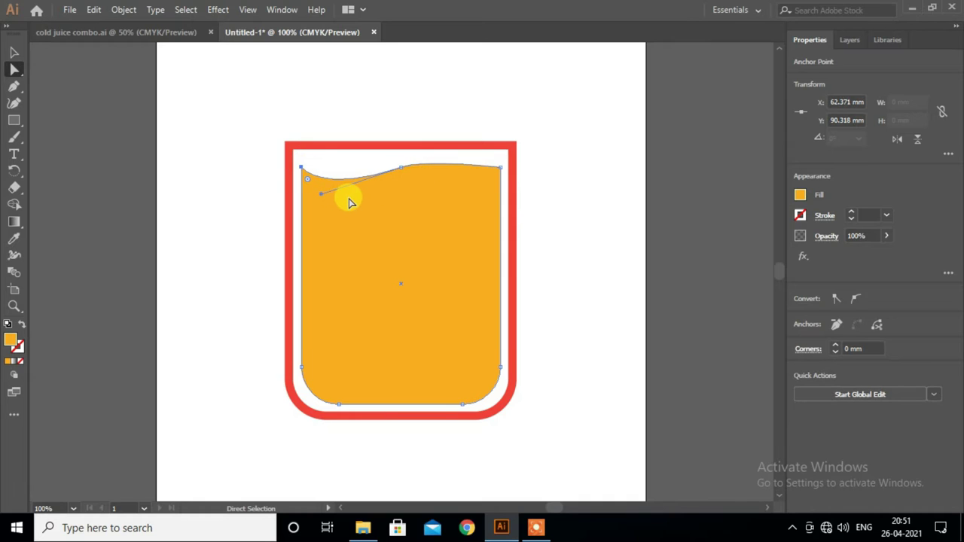
pyautogui.press('Down')
pyautogui.press('Down')
pyautogui.press('Down')
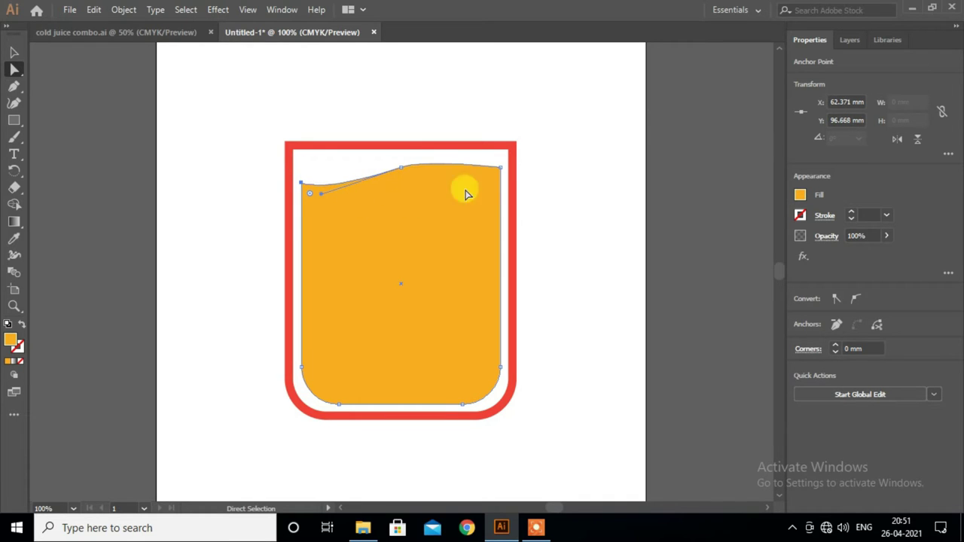
pyautogui.click(400, 168)
pyautogui.moveTo(424, 163)
pyautogui.mouseDown()
pyautogui.moveTo(437, 166)
pyautogui.moveTo(441, 145)
pyautogui.mouseUp()
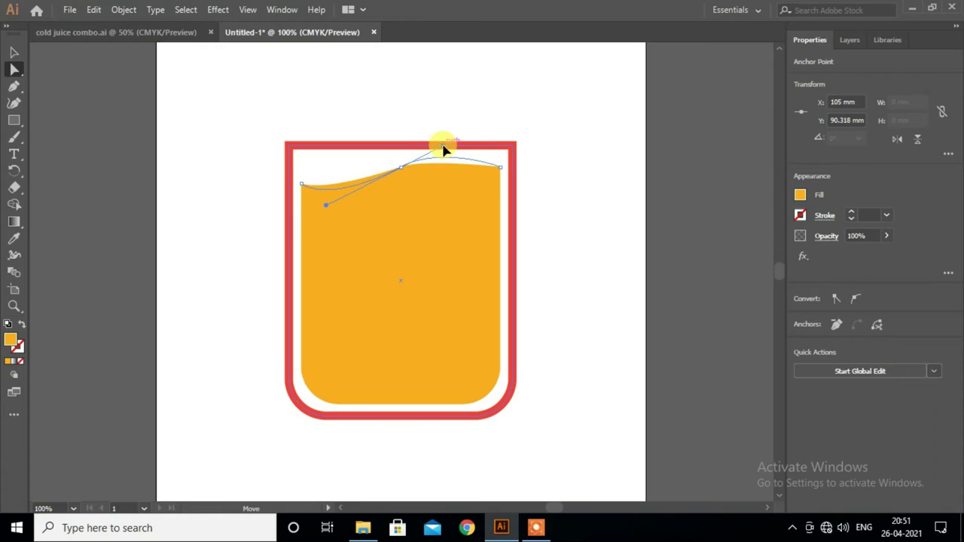
pyautogui.click(501, 170)
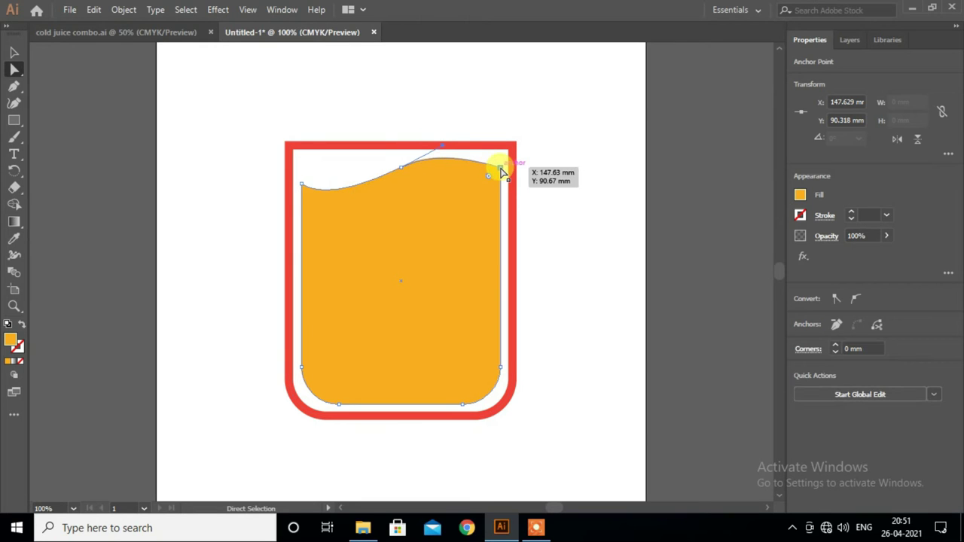
pyautogui.moveTo(501, 172); pyautogui.dragTo(500, 183)
pyautogui.click(401, 166)
pyautogui.press('Down')
pyautogui.press('Down')
pyautogui.press('Down')
pyautogui.press('Down')
pyautogui.press('Down')
pyautogui.press('Down')
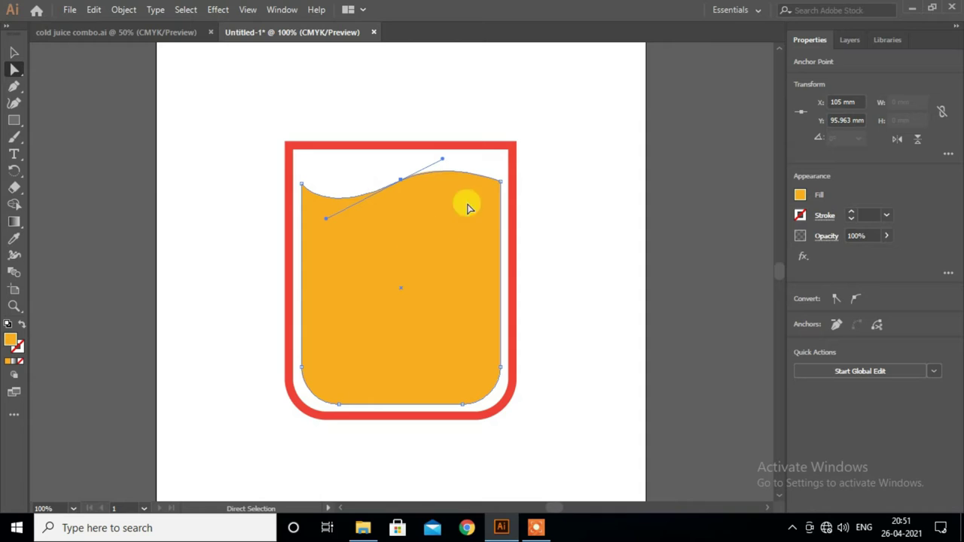
pyautogui.click(501, 182)
pyautogui.moveTo(502, 182); pyautogui.dragTo(502, 178)
pyautogui.click(13, 51)
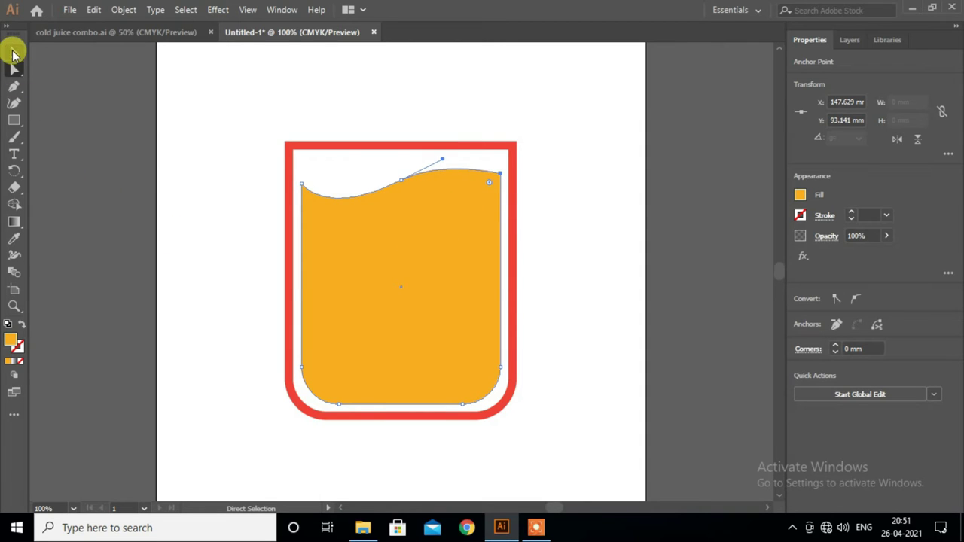
pyautogui.click(209, 221)
pyautogui.scroll(1, 209, 220)
# - Scale the whole glass down and move it up and to the left
pyautogui.scroll(-1, 208, 221)
pyautogui.scroll(1, 215, 218)
pyautogui.scroll(1, 230, 227)
pyautogui.scroll(-1, 260, 222)
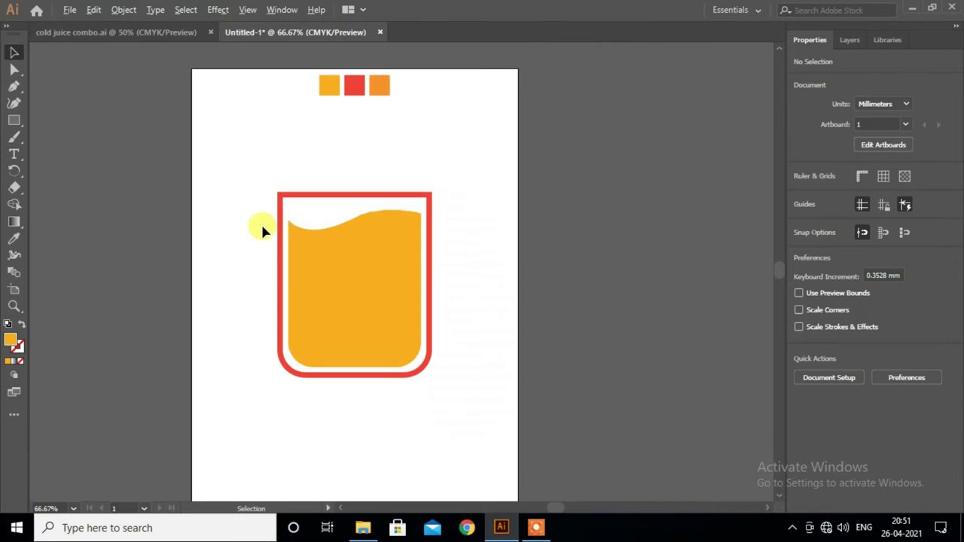
pyautogui.scroll(-3, 286, 230)
pyautogui.moveTo(471, 339); pyautogui.dragTo(467, 351)
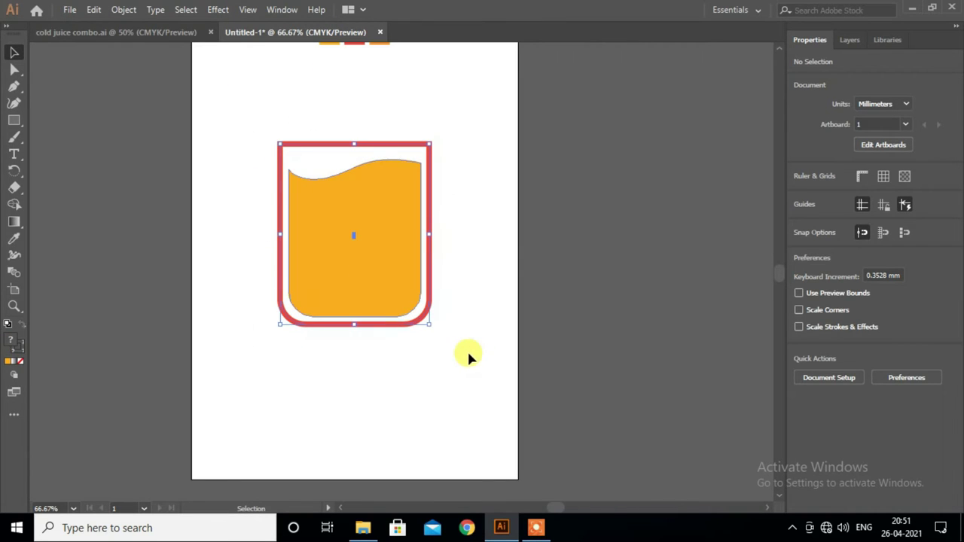
pyautogui.moveTo(427, 322); pyautogui.dragTo(420, 298)
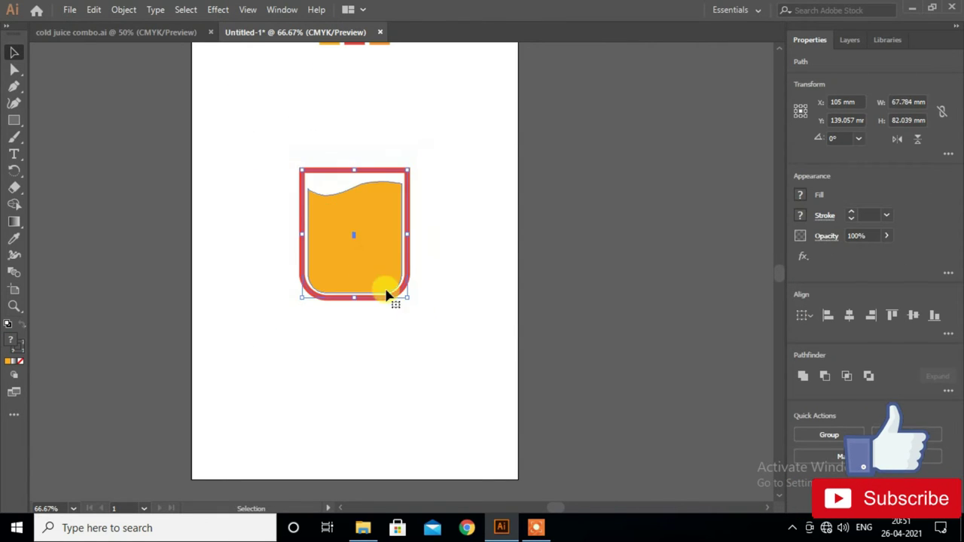
pyautogui.moveTo(370, 257); pyautogui.dragTo(346, 184)
pyautogui.scroll(1, 414, 227)
pyautogui.click(441, 228)
pyautogui.scroll(1, 422, 241)
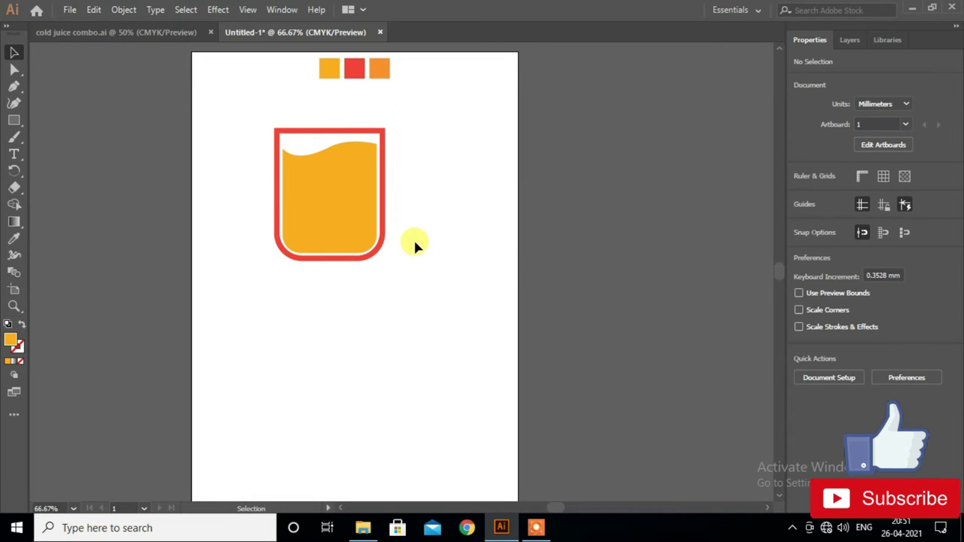
# - Choose the Rectangle tool and set the fill to None
pyautogui.click(14, 121)
pyautogui.click(80, 119)
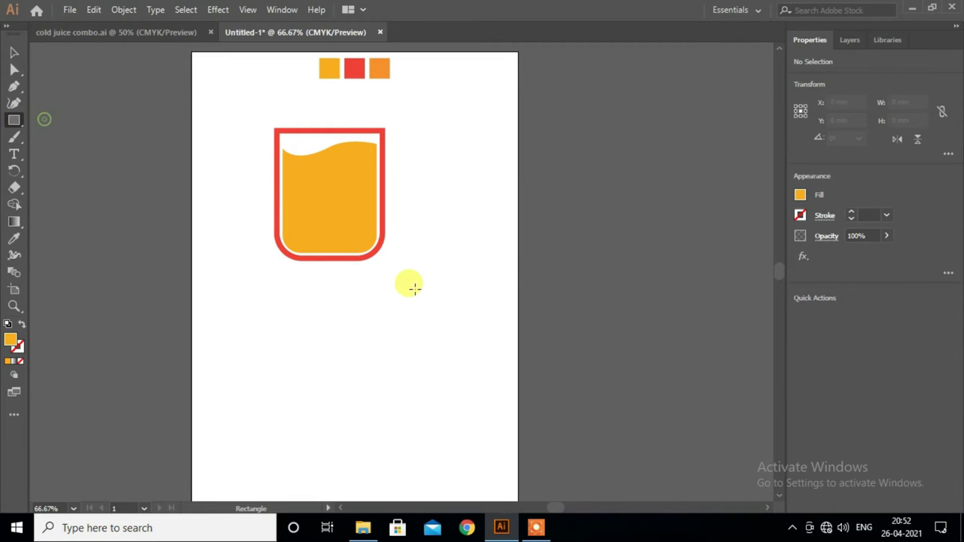
pyautogui.scroll(-1, 412, 282)
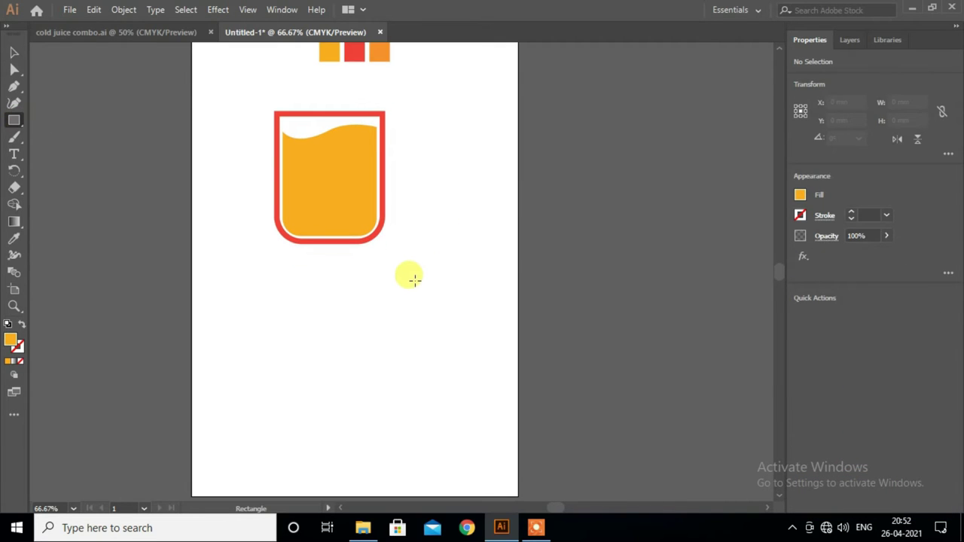
pyautogui.click(800, 196)
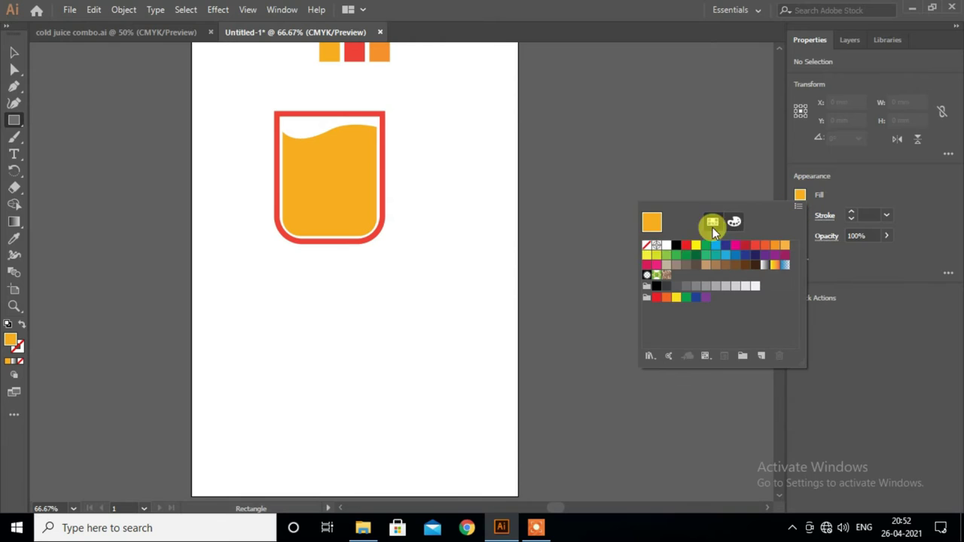
pyautogui.click(817, 213)
pyautogui.click(801, 215)
# - Set a black stroke and draw a long thin bar below the glass
pyautogui.click(657, 265)
pyautogui.click(595, 287)
pyautogui.scroll(-2, 452, 308)
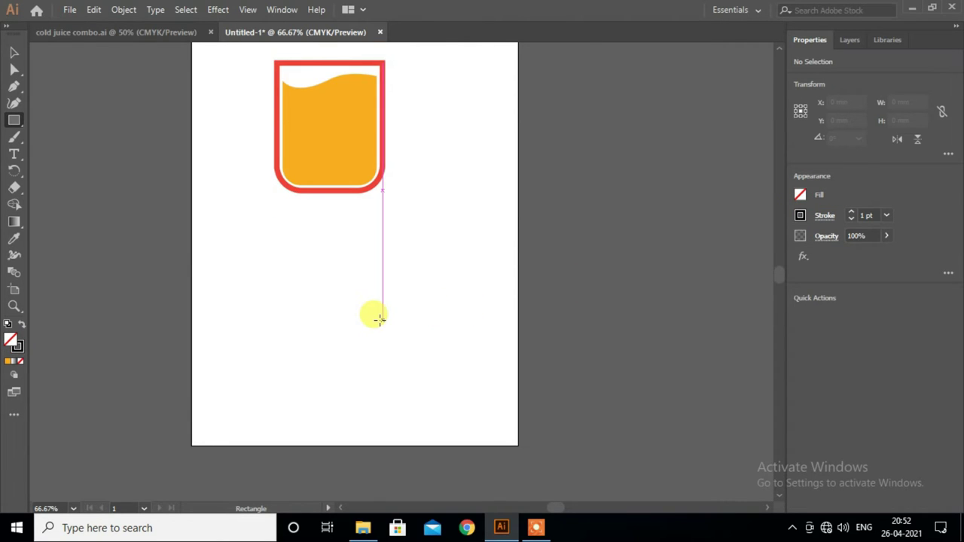
pyautogui.scroll(2, 379, 319)
pyautogui.scroll(-1, 378, 319)
pyautogui.moveTo(245, 251); pyautogui.dragTo(488, 257)
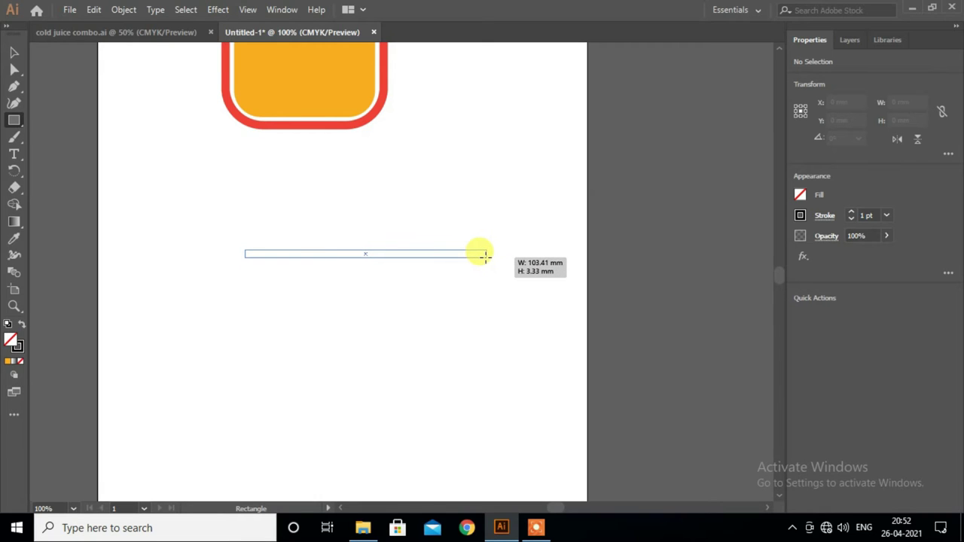
pyautogui.moveTo(485, 256); pyautogui.dragTo(486, 256)
pyautogui.click(13, 52)
# - Make 45° rotated copies of the bar, repeating with Ctrl+D to form a star
pyautogui.rightClick(442, 258)
pyautogui.moveTo(486, 425)
pyautogui.click(642, 339)
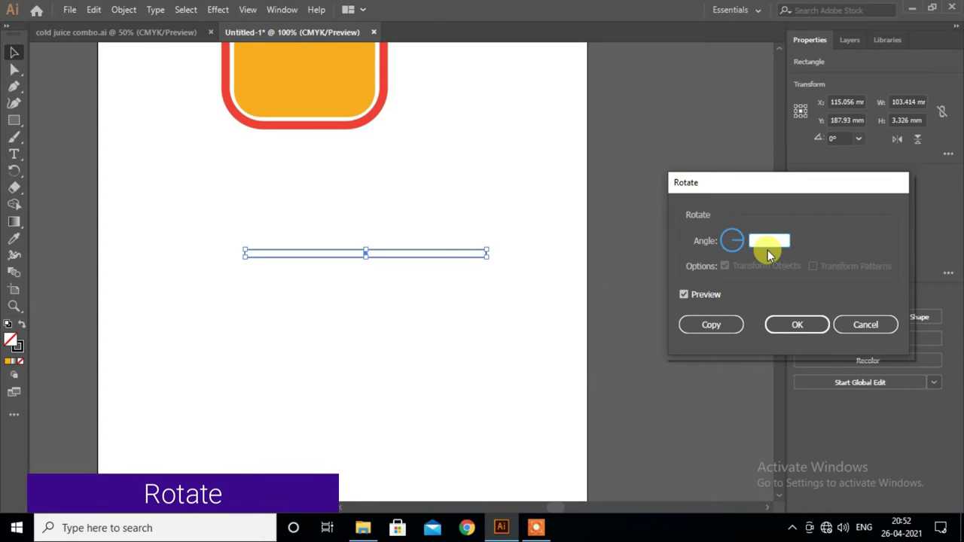
pyautogui.write('45')
pyautogui.click(727, 330)
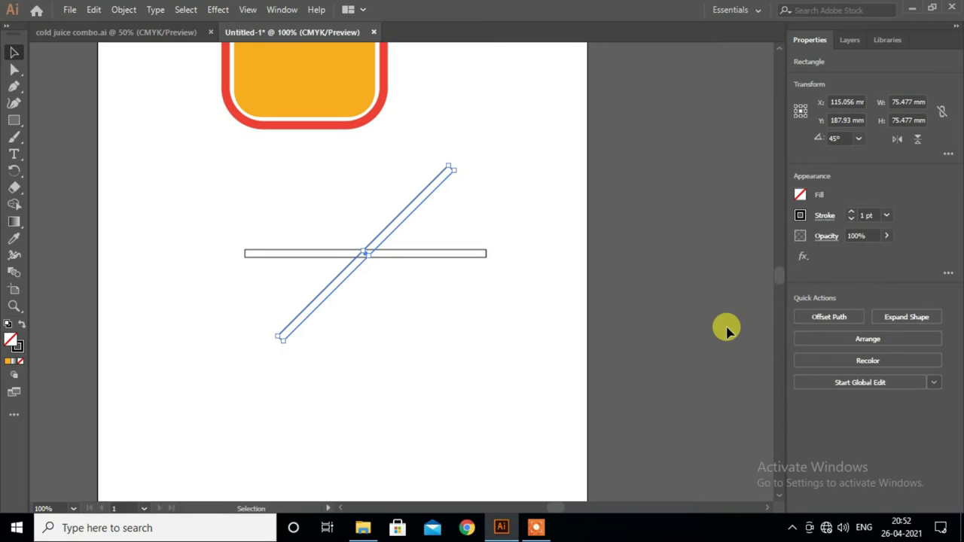
pyautogui.hotkey('ctrl', 'd')
pyautogui.hotkey('ctrl', 'd')
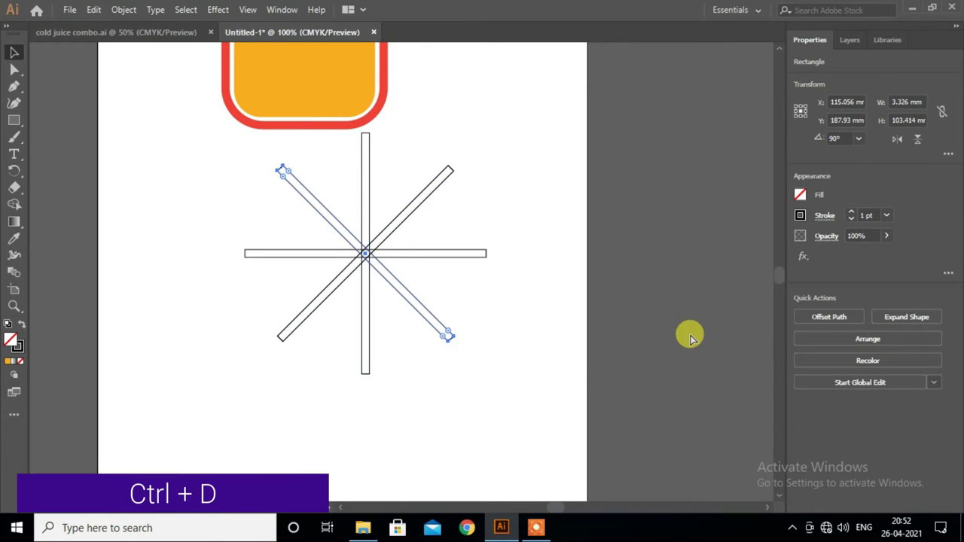
# - Select all the bars and merge them into one shape with Pathfinder Unite
pyautogui.scroll(-1, 500, 339)
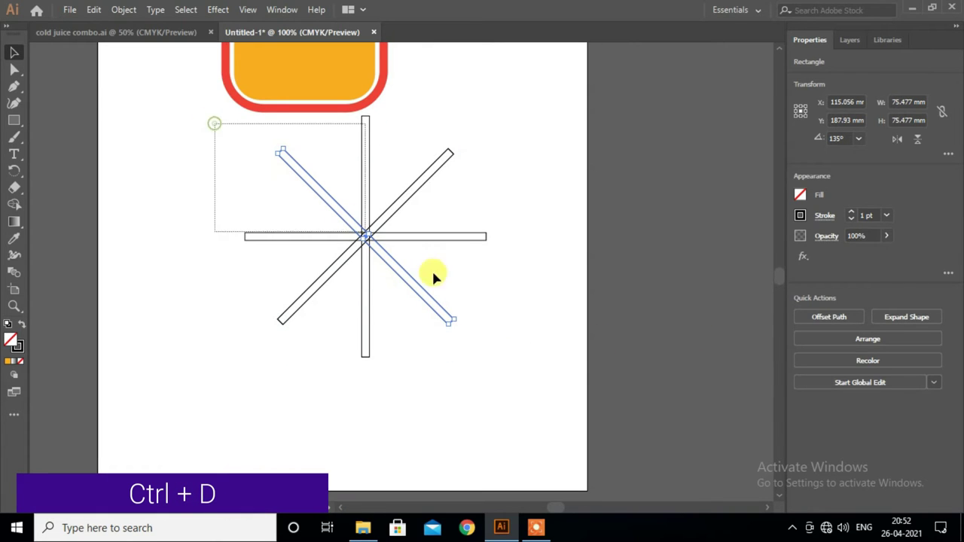
pyautogui.moveTo(213, 122); pyautogui.dragTo(497, 339)
pyautogui.scroll(1, 497, 340)
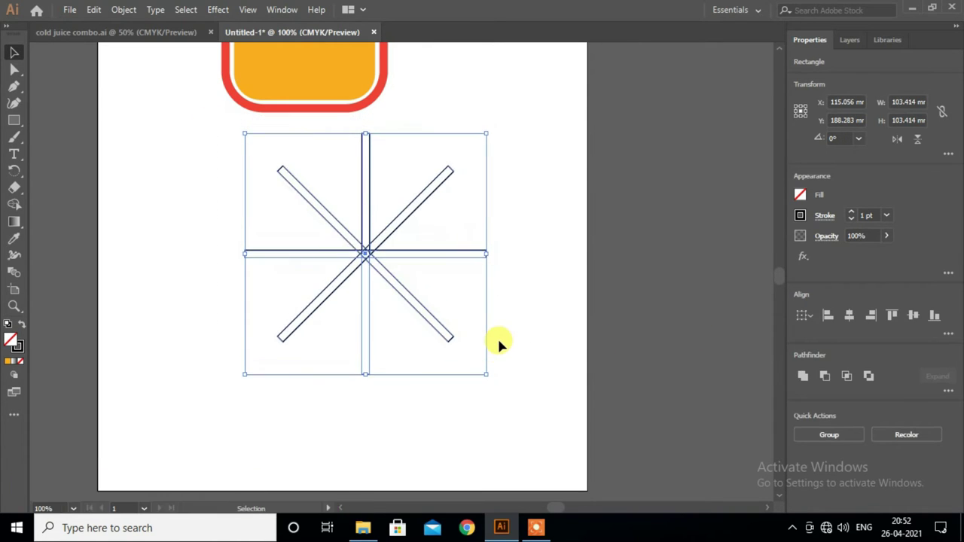
pyautogui.click(804, 378)
pyautogui.click(457, 403)
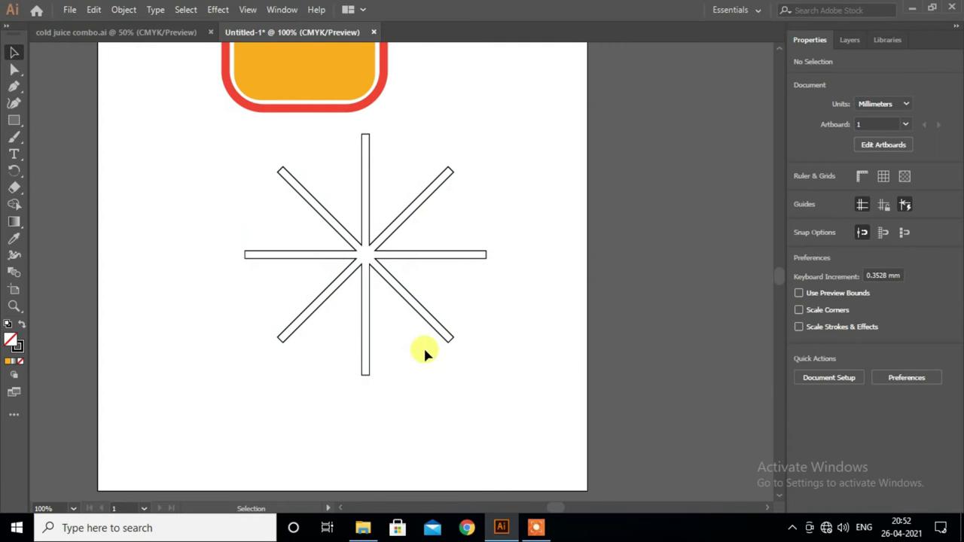
pyautogui.click(17, 122)
# - Draw a circle centred on the star and send it behind the bars
pyautogui.moveTo(18, 123); pyautogui.dragTo(90, 137)
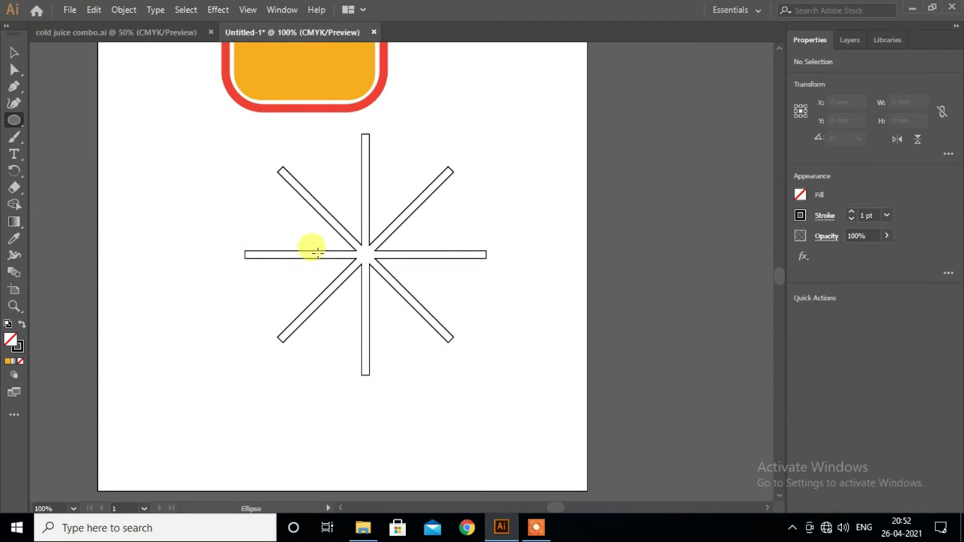
pyautogui.moveTo(364, 251); pyautogui.dragTo(457, 366)
pyautogui.click(13, 52)
pyautogui.scroll(1, 457, 288)
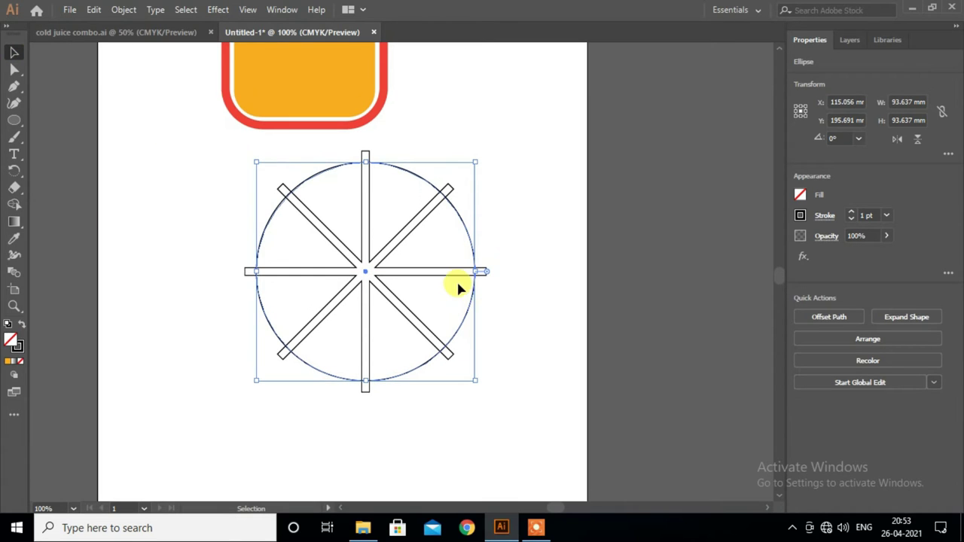
pyautogui.rightClick(456, 299)
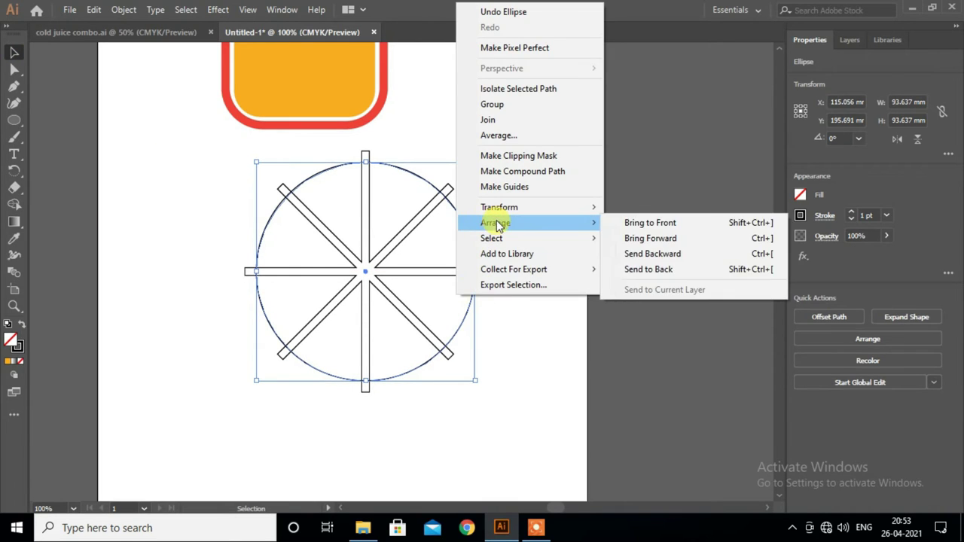
pyautogui.click(666, 268)
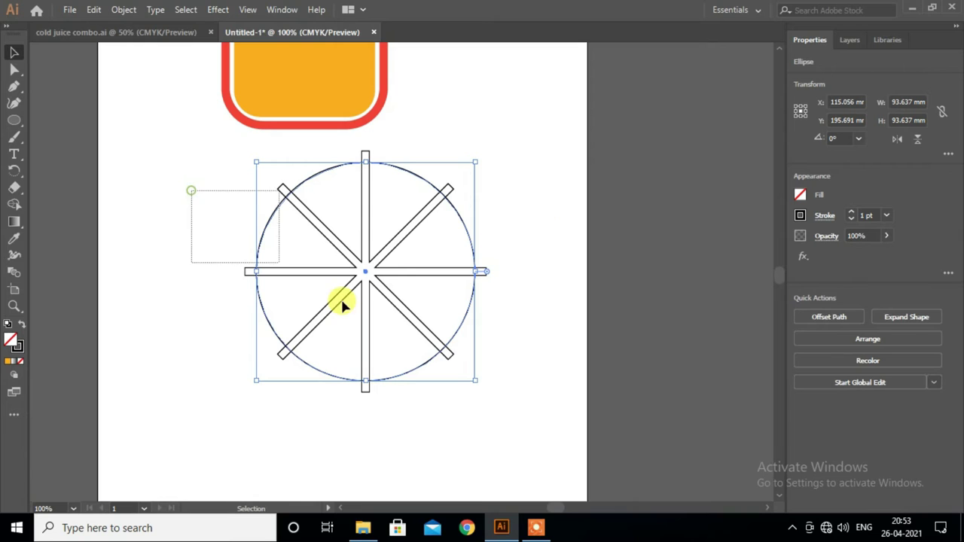
# - Subtract the bars from the circle with Minus Front and move the wedges down slightly
pyautogui.moveTo(190, 186); pyautogui.dragTo(477, 366)
pyautogui.click(824, 376)
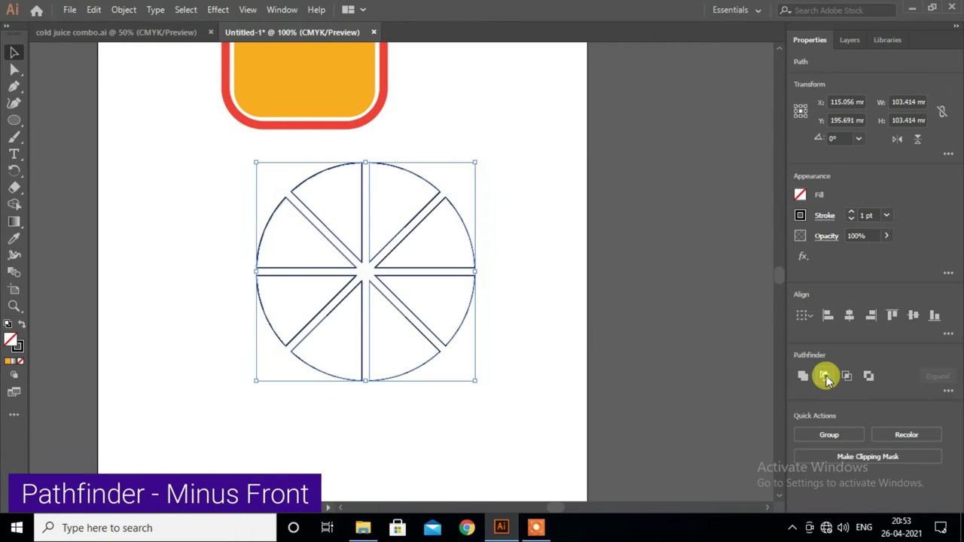
pyautogui.click(495, 378)
pyautogui.scroll(-2, 495, 378)
pyautogui.click(419, 229)
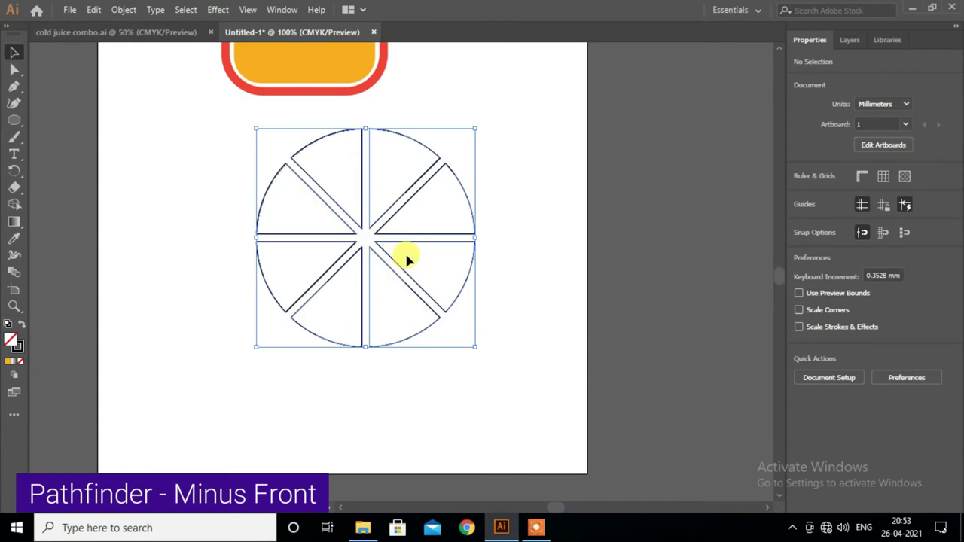
pyautogui.moveTo(387, 236); pyautogui.dragTo(383, 268)
# - Draw a larger circle around the wedges and centre both vertically
pyautogui.click(13, 120)
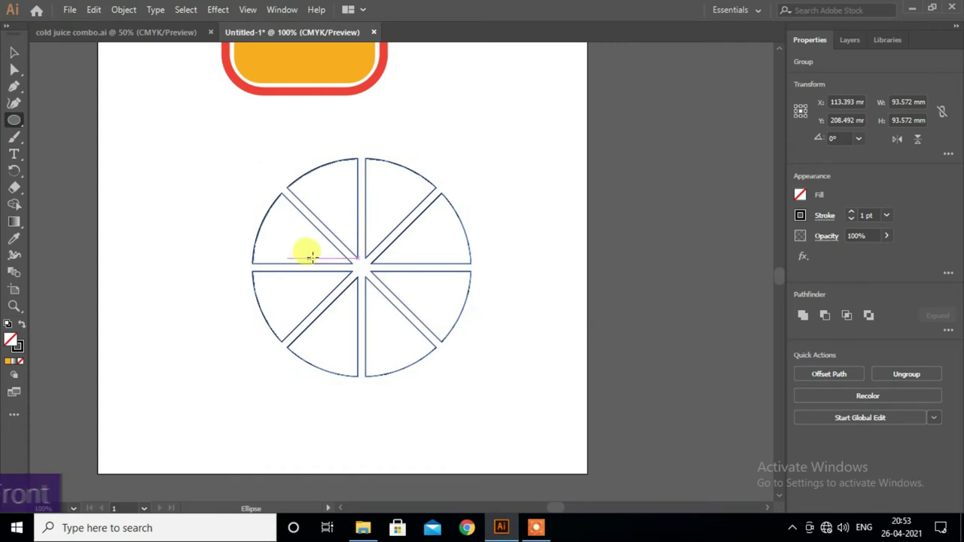
pyautogui.moveTo(360, 263); pyautogui.dragTo(444, 381)
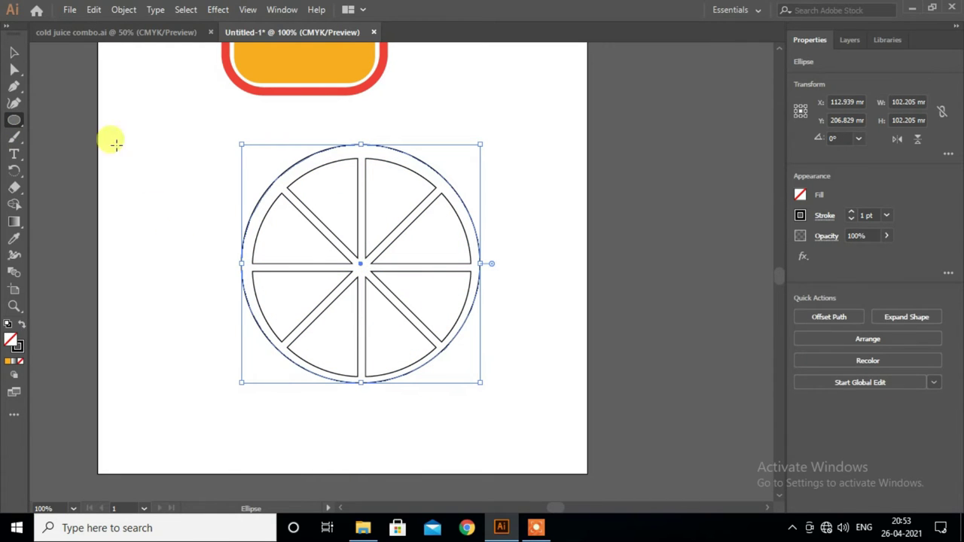
pyautogui.keyDown('shift'); pyautogui.click(374, 361); pyautogui.keyUp('shift')
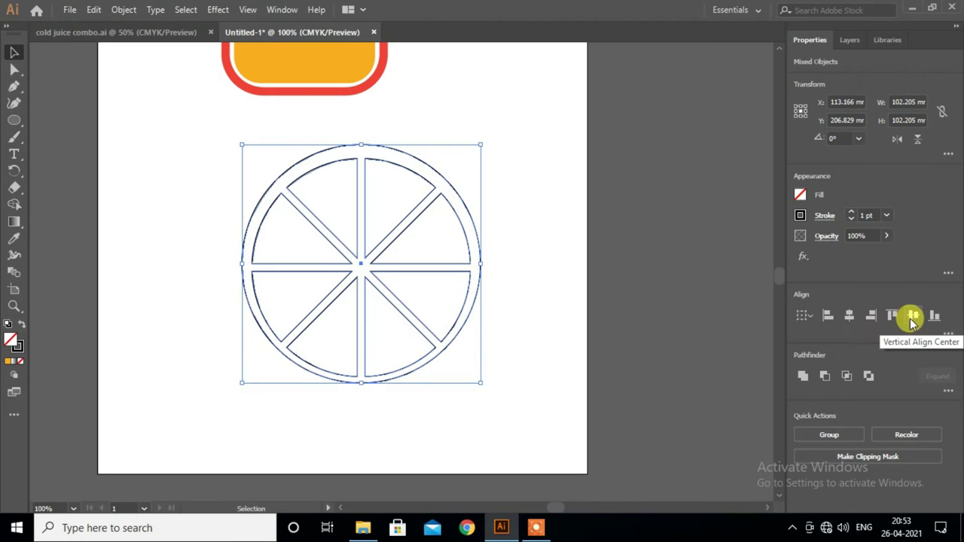
pyautogui.click(913, 315)
pyautogui.click(495, 364)
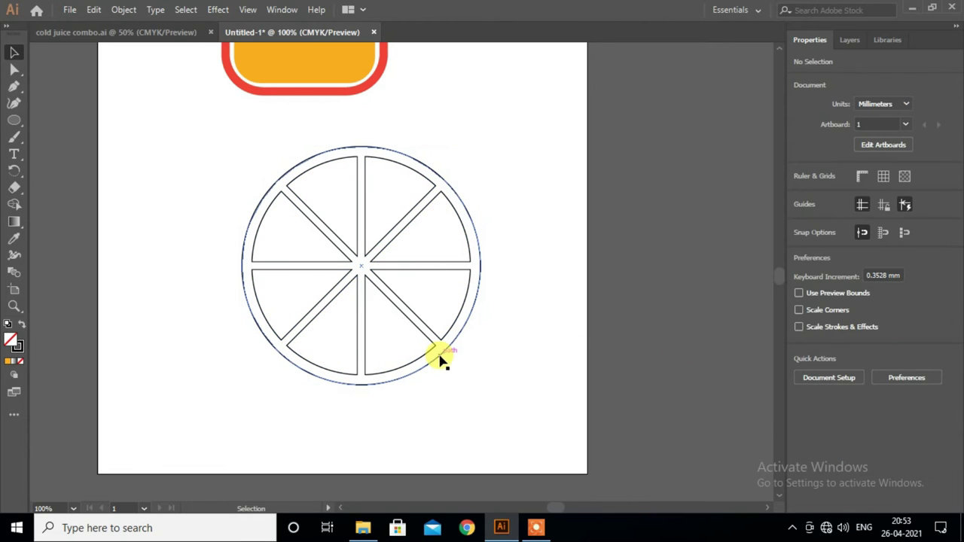
pyautogui.click(444, 358)
# - Give the outer circle a 10 pt yellow-green outline
pyautogui.scroll(1, 783, 219)
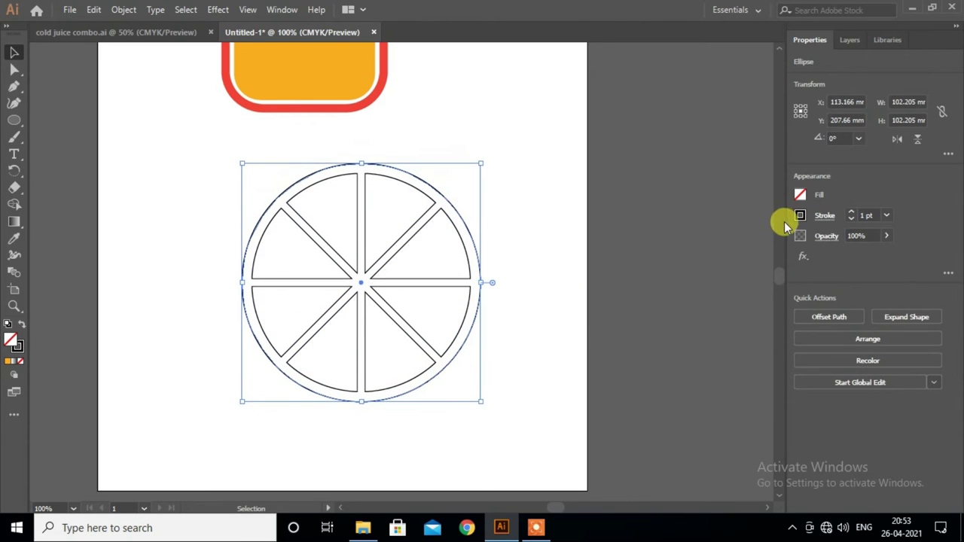
pyautogui.click(799, 215)
pyautogui.click(665, 281)
pyautogui.click(655, 275)
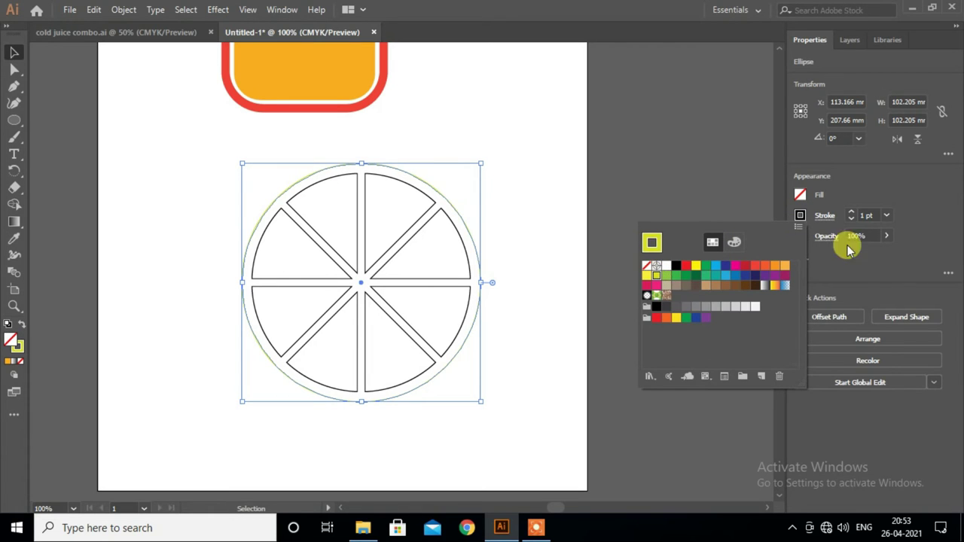
pyautogui.click(886, 216)
pyautogui.click(886, 216)
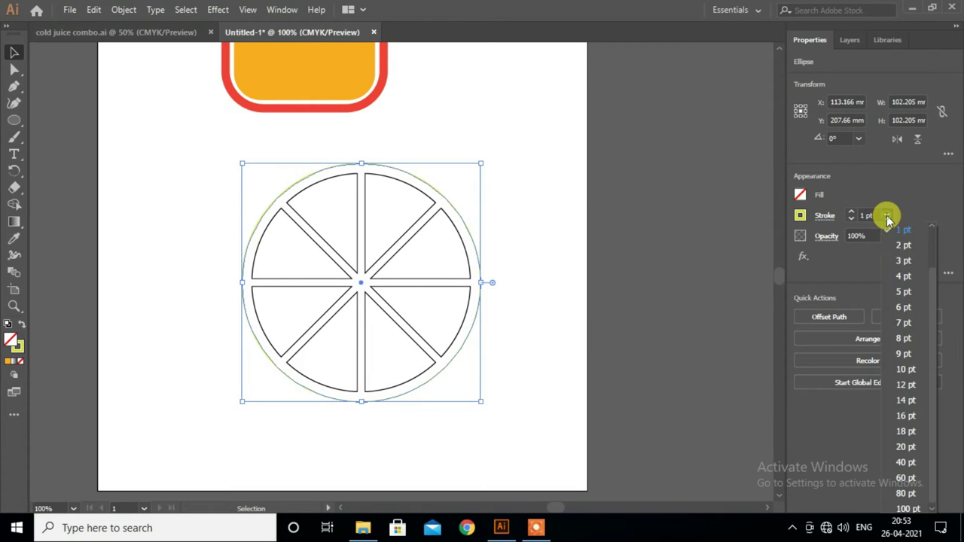
pyautogui.click(885, 365)
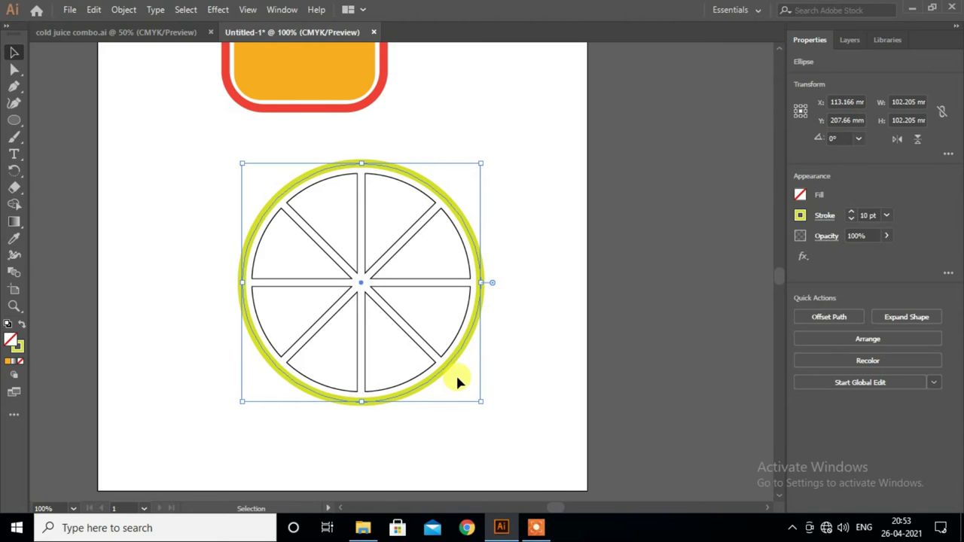
pyautogui.keyDown('alt'); pyautogui.scroll(1, 456, 373); pyautogui.keyUp('alt')
# - Shrink the outer circle slightly to hug the wedges, then select the wedge group
pyautogui.moveTo(490, 414); pyautogui.dragTo(490, 408)
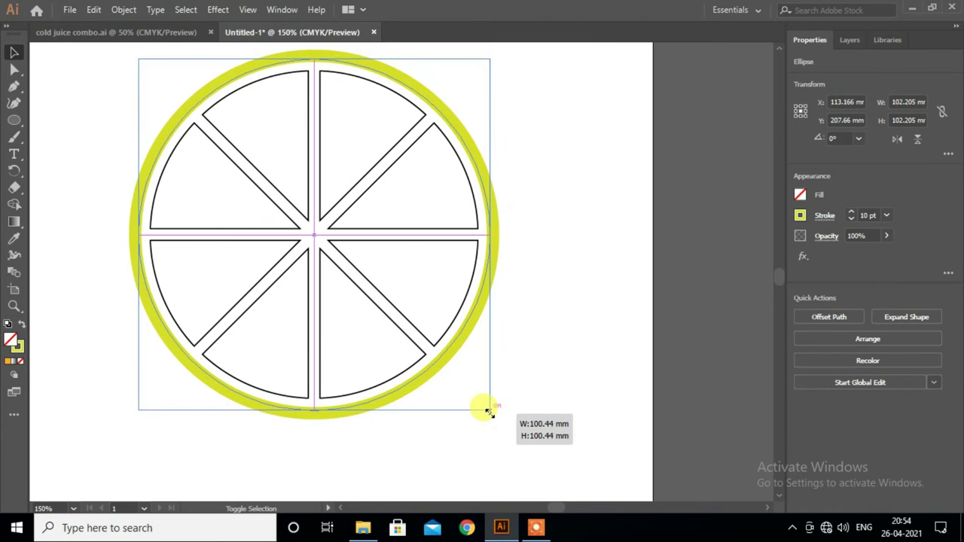
pyautogui.scroll(1, 497, 395)
pyautogui.click(503, 383)
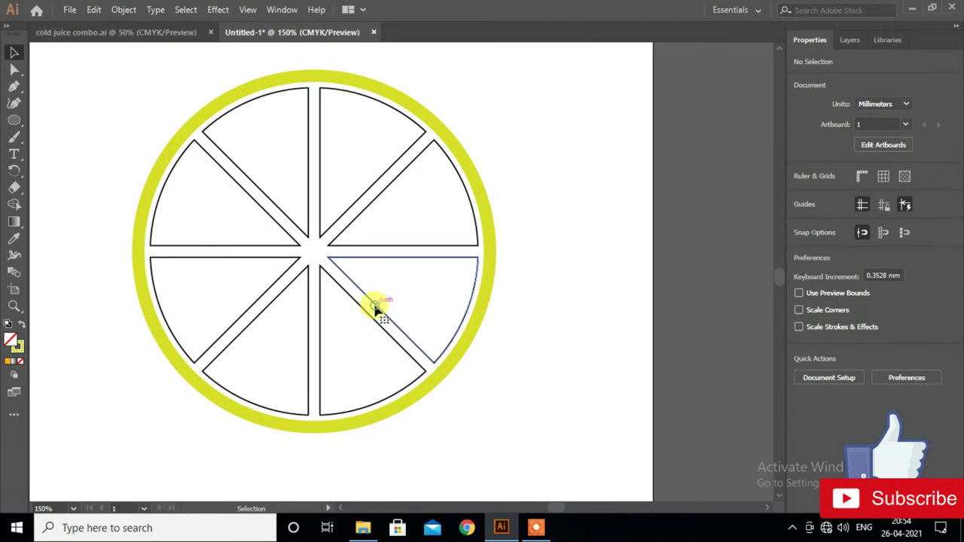
pyautogui.click(373, 309)
pyautogui.scroll(1, 376, 312)
pyautogui.scroll(1, 376, 313)
pyautogui.keyDown('alt'); pyautogui.scroll(-1, 375, 317); pyautogui.keyUp('alt')
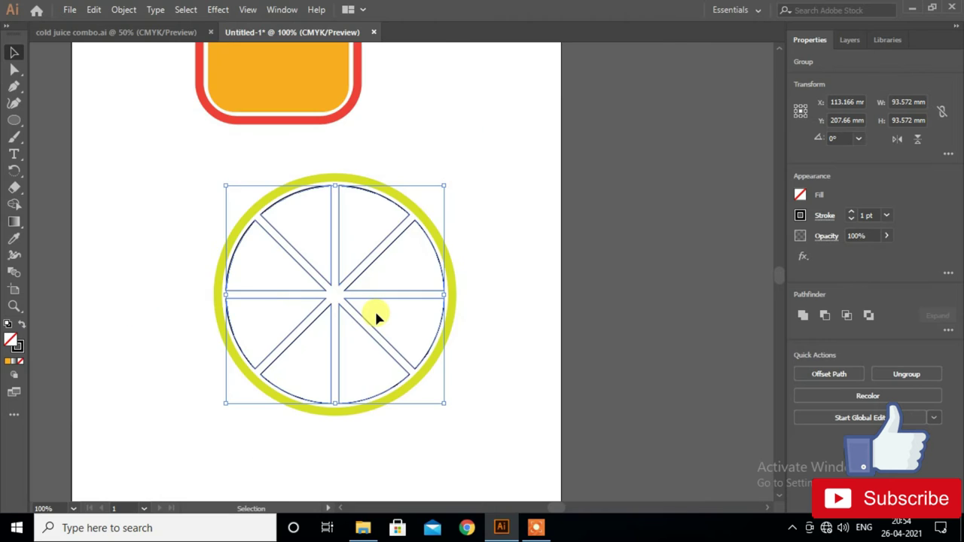
pyautogui.keyDown('alt'); pyautogui.scroll(-1, 374, 317); pyautogui.keyUp('alt')
pyautogui.click(20, 238)
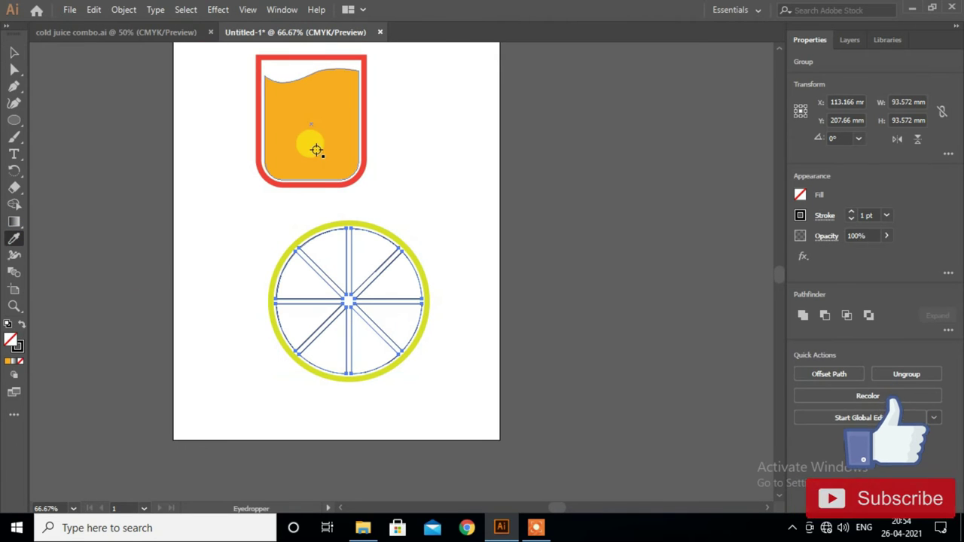
# - Eyedropper the juice's orange fill and white outline onto the wedge group
pyautogui.click(316, 150)
pyautogui.click(14, 52)
pyautogui.click(440, 218)
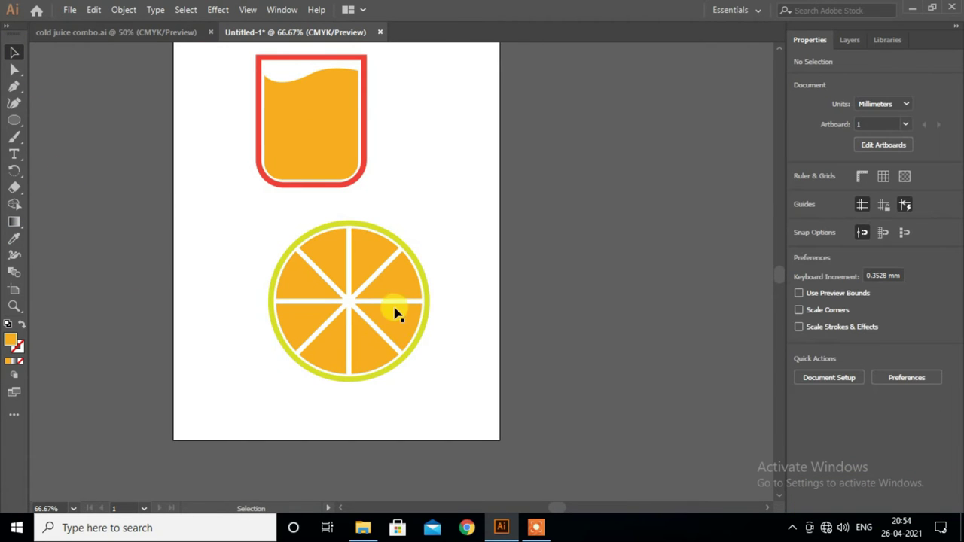
pyautogui.scroll(1, 462, 316)
# - Select the wedges and round all their corners with a live-corner widget
pyautogui.moveTo(237, 243); pyautogui.dragTo(430, 405)
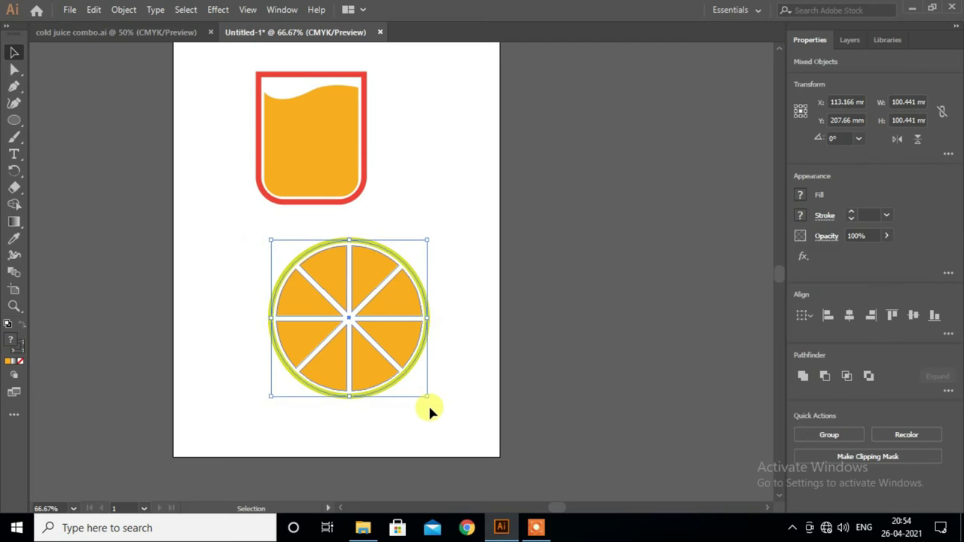
pyautogui.scroll(1, 422, 403)
pyautogui.scroll(1, 418, 403)
pyautogui.scroll(1, 419, 406)
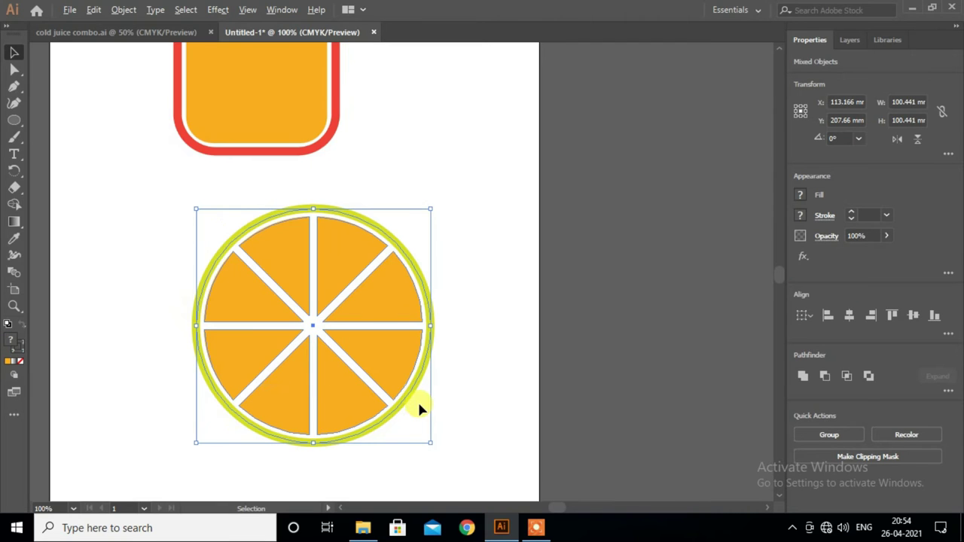
pyautogui.scroll(1, 300, 349)
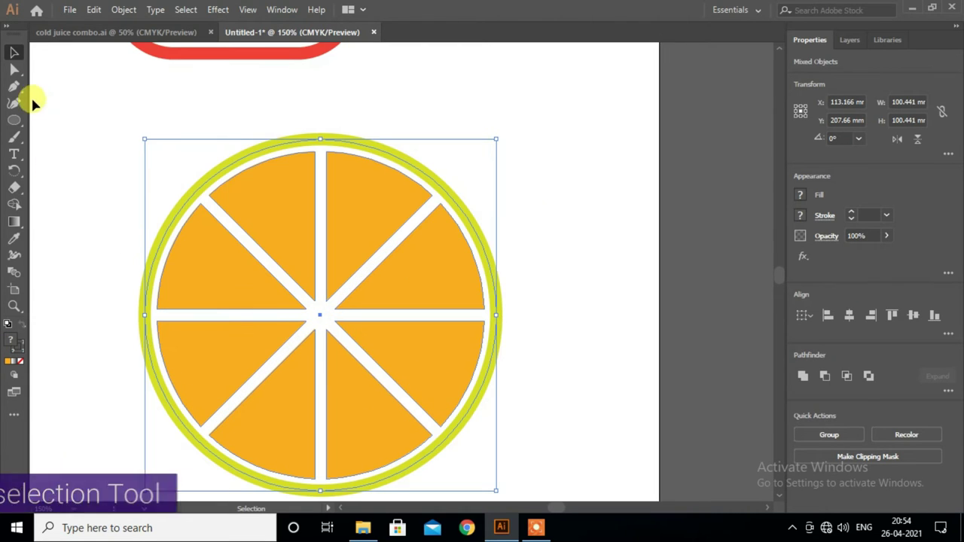
pyautogui.click(13, 68)
pyautogui.moveTo(201, 220); pyautogui.dragTo(205, 215)
# - Marquee-select all parts of the orange slice
pyautogui.click(13, 52)
pyautogui.scroll(-1, 550, 296)
pyautogui.scroll(-1, 549, 291)
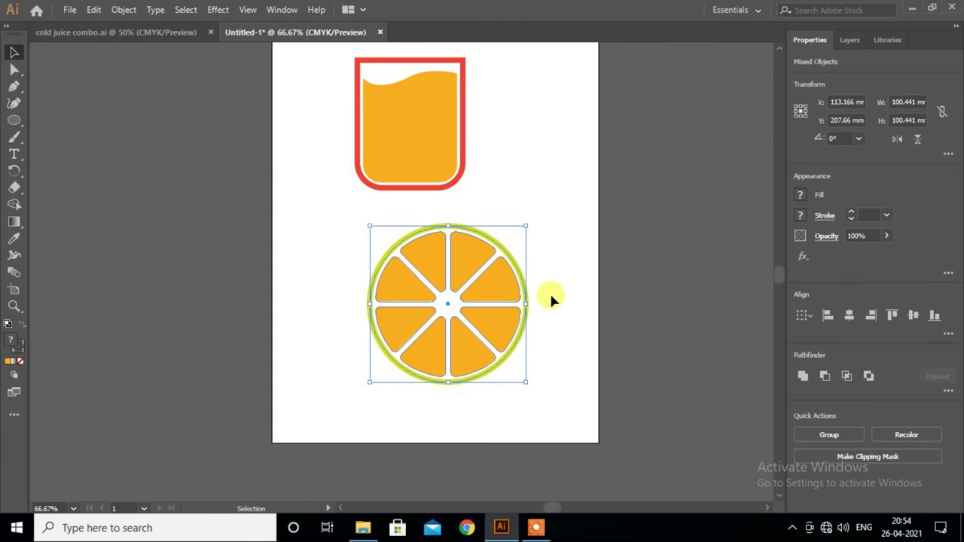
pyautogui.scroll(1, 549, 292)
pyautogui.moveTo(331, 235); pyautogui.dragTo(554, 415)
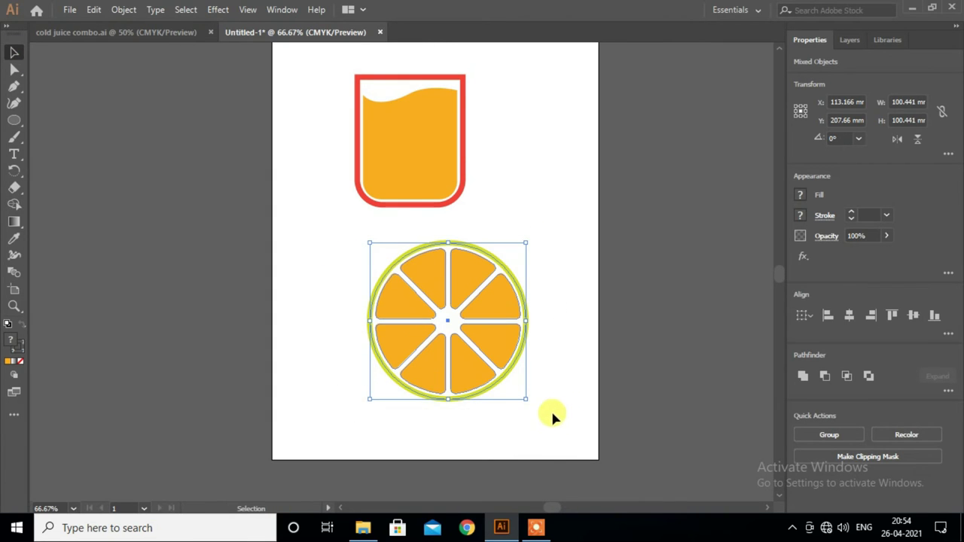
# - Fill the outer yellow-green ring white and send it behind the wedges
pyautogui.click(544, 361)
pyautogui.click(528, 322)
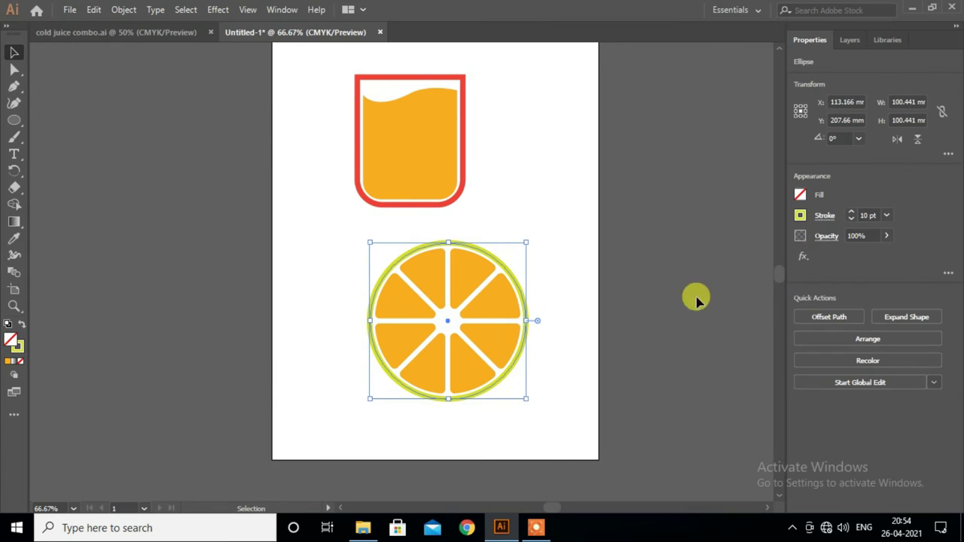
pyautogui.click(801, 195)
pyautogui.click(666, 251)
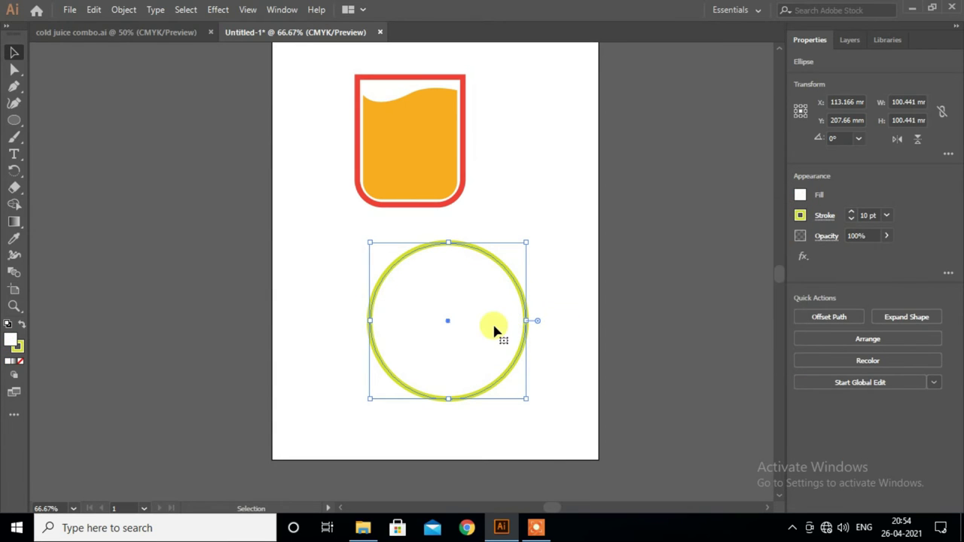
pyautogui.rightClick(494, 325)
pyautogui.click(685, 299)
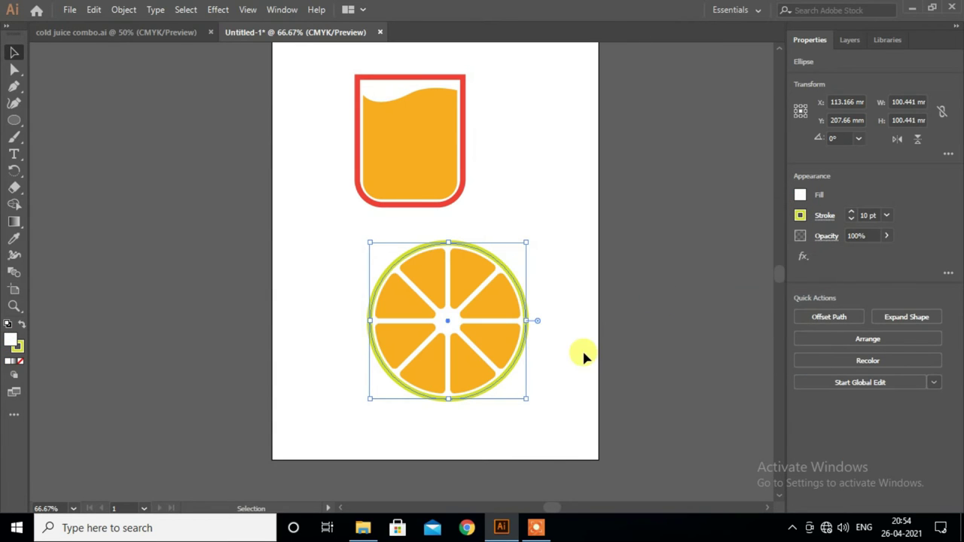
# - Group all parts of the orange slice together
pyautogui.click(580, 354)
pyautogui.moveTo(525, 407); pyautogui.dragTo(489, 383)
pyautogui.rightClick(486, 377)
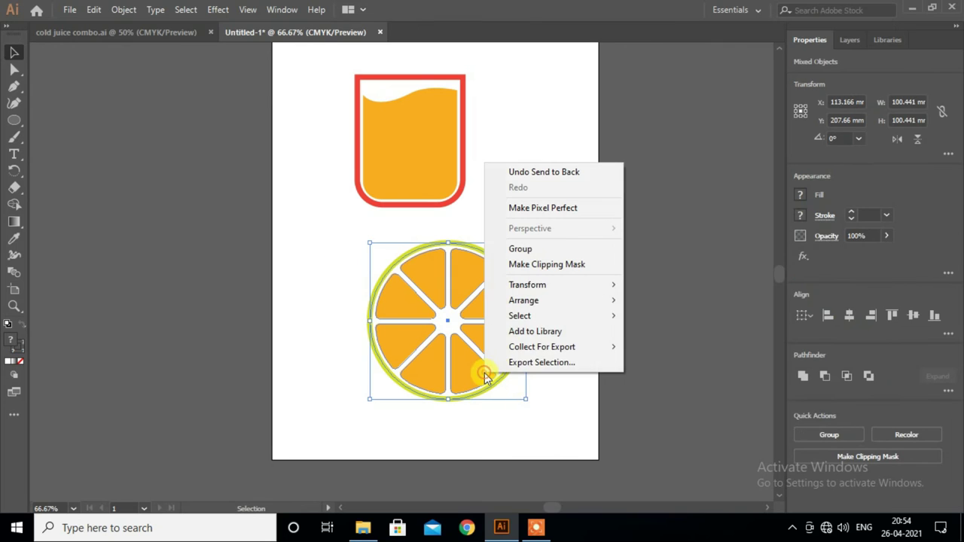
pyautogui.click(521, 249)
# - Scale the grouped orange slice down around its centre
pyautogui.click(545, 267)
pyautogui.click(525, 288)
pyautogui.moveTo(526, 245); pyautogui.dragTo(505, 269)
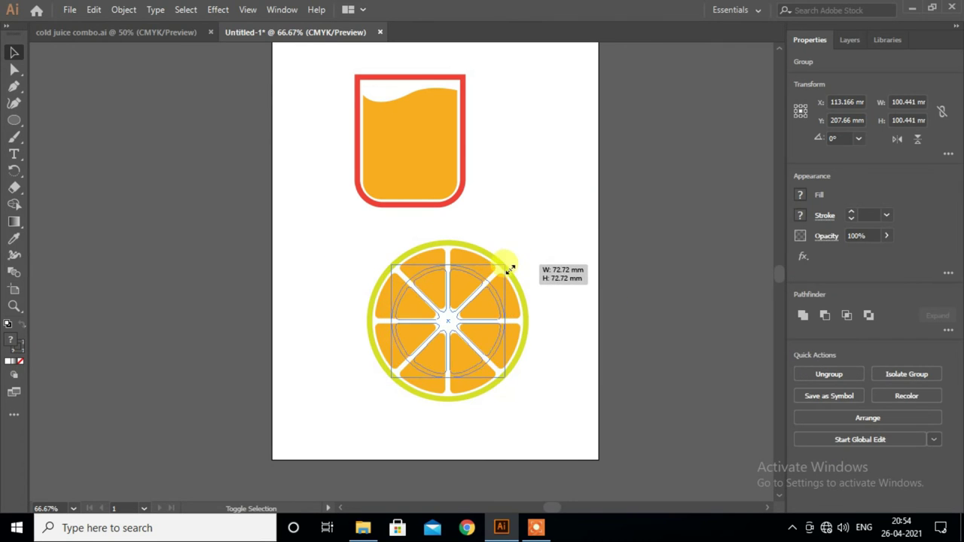
pyautogui.scroll(2, 504, 268)
pyautogui.click(520, 302)
# - Move the orange slice aside and group all the glass parts
pyautogui.scroll(1, 532, 323)
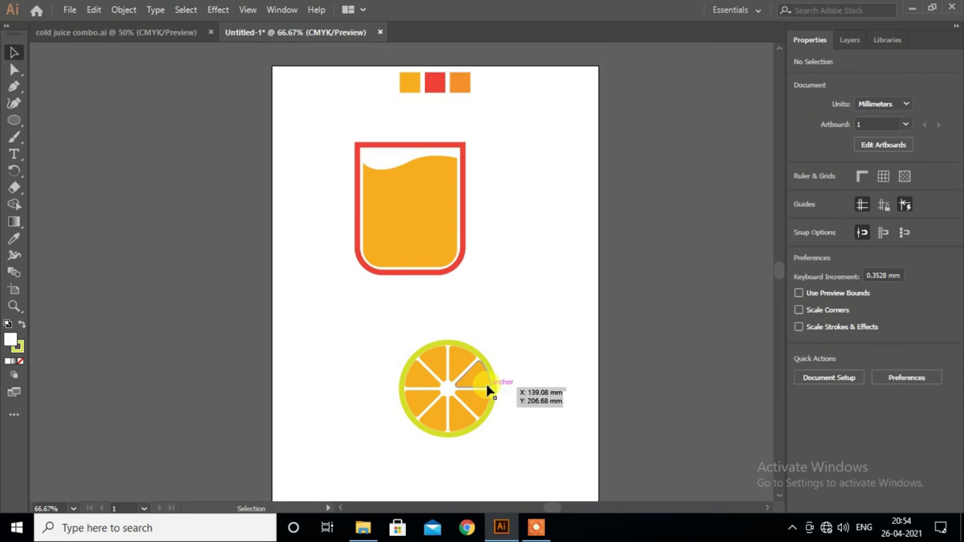
pyautogui.moveTo(490, 376); pyautogui.dragTo(379, 325)
pyautogui.scroll(1, 466, 380)
pyautogui.scroll(1, 467, 379)
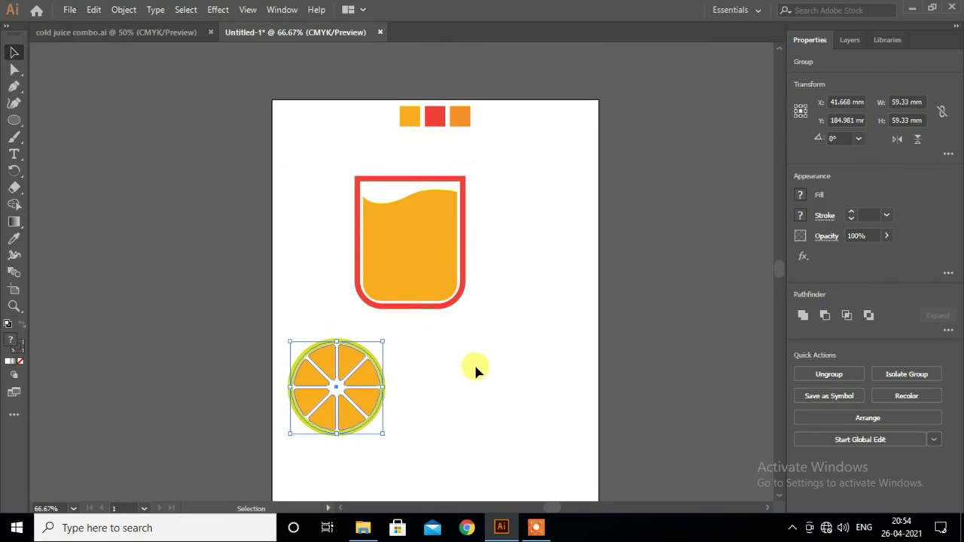
pyautogui.click(366, 223)
pyautogui.moveTo(327, 168); pyautogui.dragTo(492, 316)
pyautogui.rightClick(430, 275)
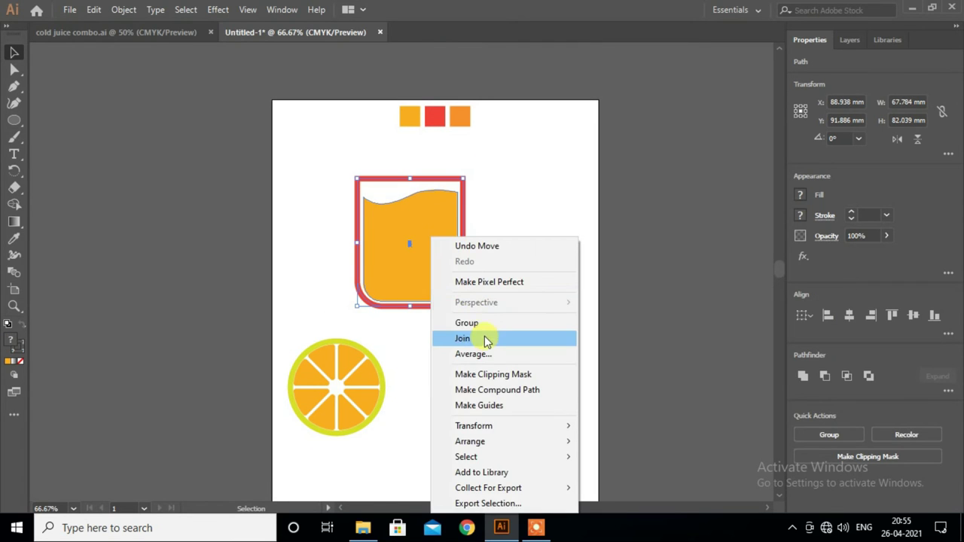
pyautogui.click(467, 322)
# - Position the orange slice above the glass rim
pyautogui.moveTo(434, 295); pyautogui.dragTo(495, 388)
pyautogui.scroll(-2, 493, 389)
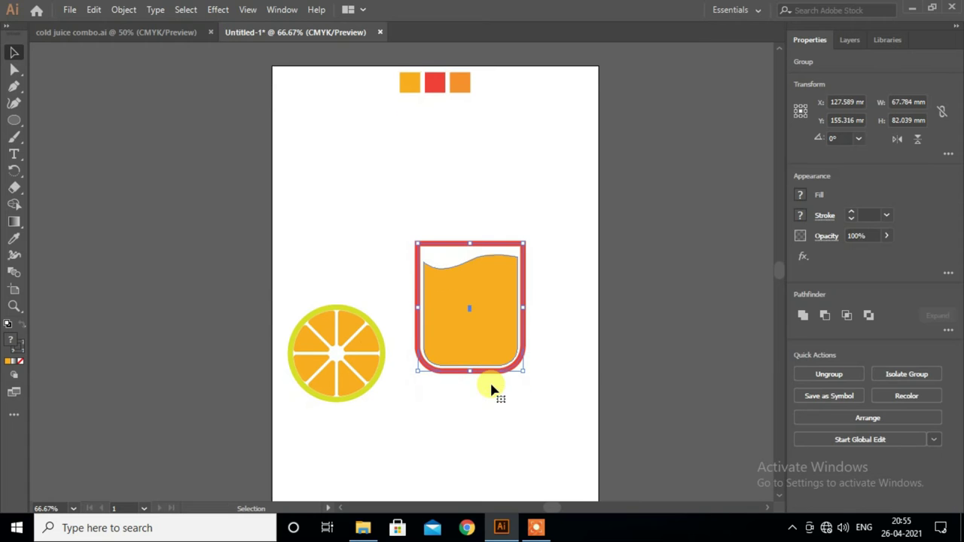
pyautogui.moveTo(382, 369); pyautogui.dragTo(404, 243)
pyautogui.moveTo(469, 316)
pyautogui.mouseDown()
pyautogui.moveTo(430, 355)
pyautogui.moveTo(424, 342)
pyautogui.mouseUp()
pyautogui.click(533, 306)
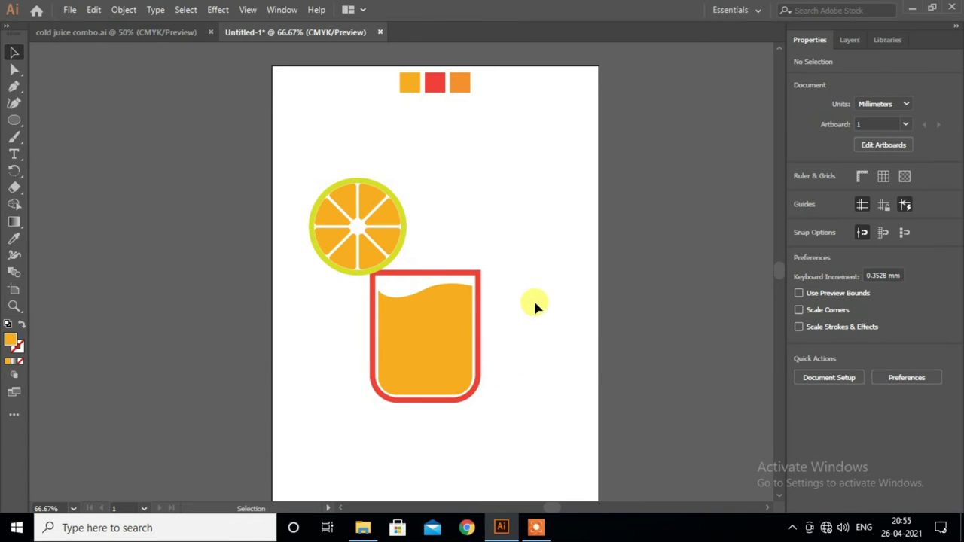
# - Draw a tall thin rectangle beside the glass for the straw
pyautogui.click(13, 120)
pyautogui.click(46, 120)
pyautogui.moveTo(545, 149)
pyautogui.mouseDown()
pyautogui.moveTo(518, 211)
pyautogui.moveTo(536, 323)
pyautogui.mouseUp()
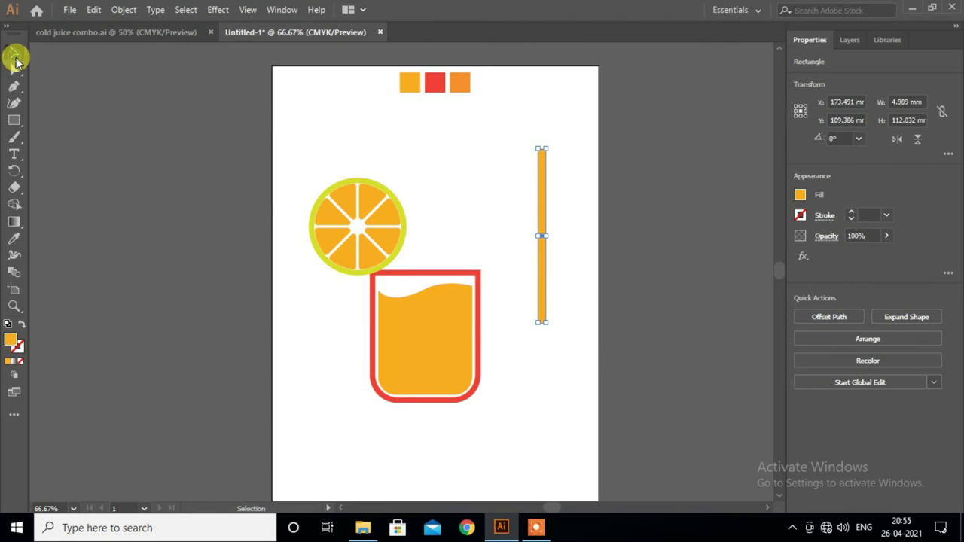
pyautogui.moveTo(541, 275); pyautogui.dragTo(536, 309)
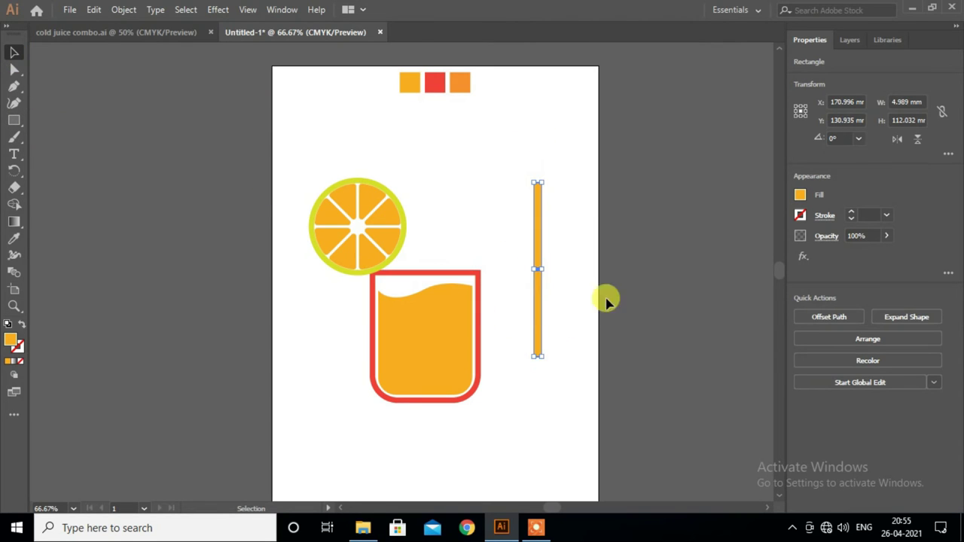
# - Fill the bar with the Fading Sky blue gradient and give it a coloured outline
pyautogui.click(800, 194)
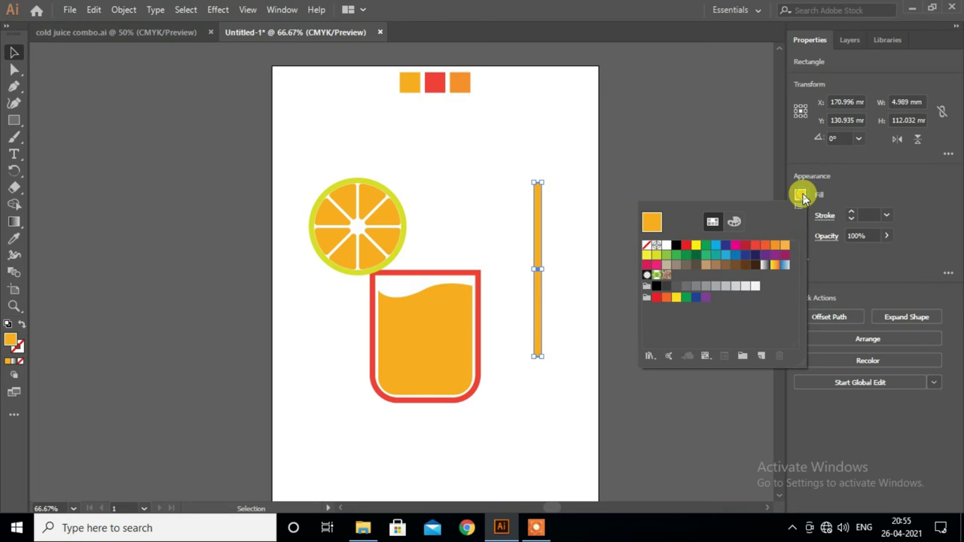
pyautogui.click(783, 265)
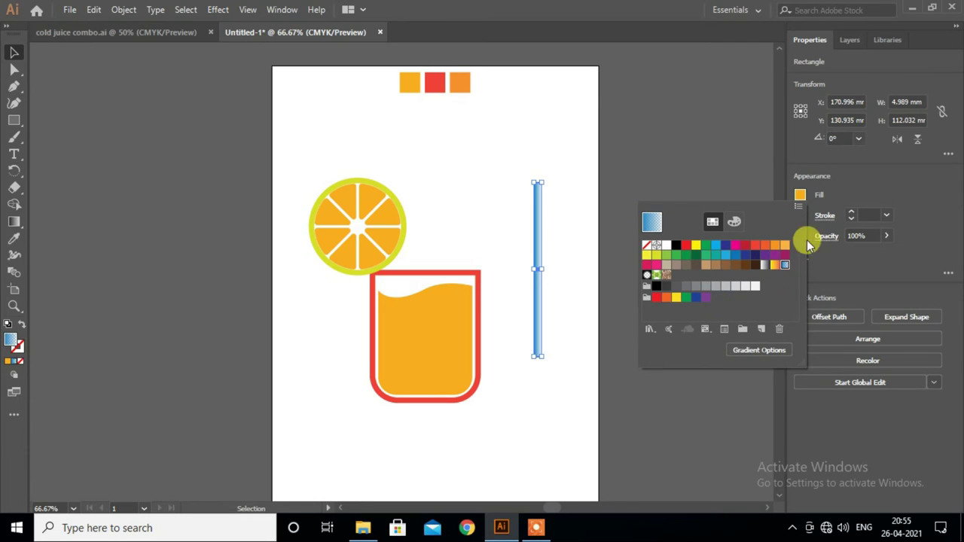
pyautogui.click(864, 181)
pyautogui.click(800, 216)
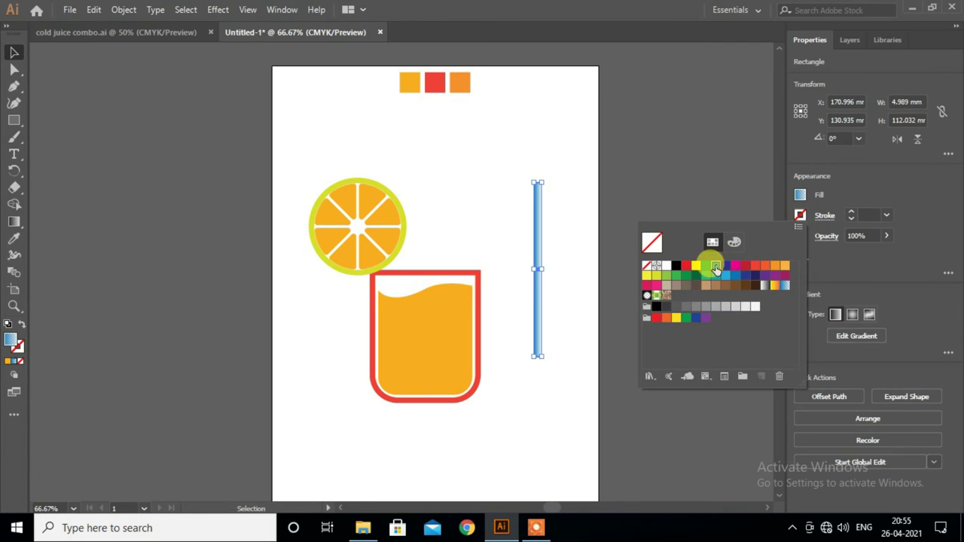
pyautogui.click(715, 268)
pyautogui.click(558, 374)
# - Duplicate the blue bar and shorten the copy from its top
pyautogui.click(545, 348)
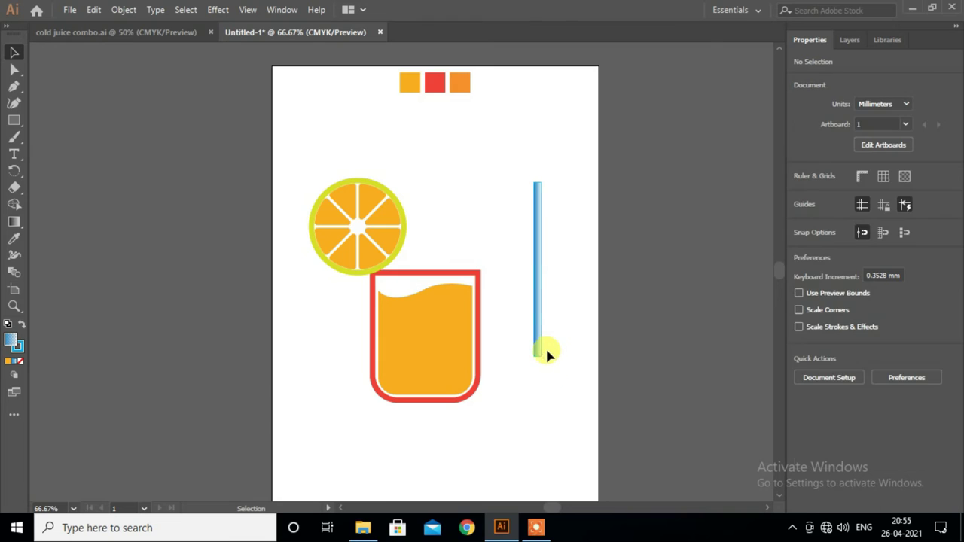
pyautogui.click(538, 260)
pyautogui.moveTo(537, 258)
pyautogui.mouseDown()
pyautogui.moveTo(517, 238)
pyautogui.moveTo(545, 250)
pyautogui.mouseUp()
pyautogui.scroll(1, 518, 248)
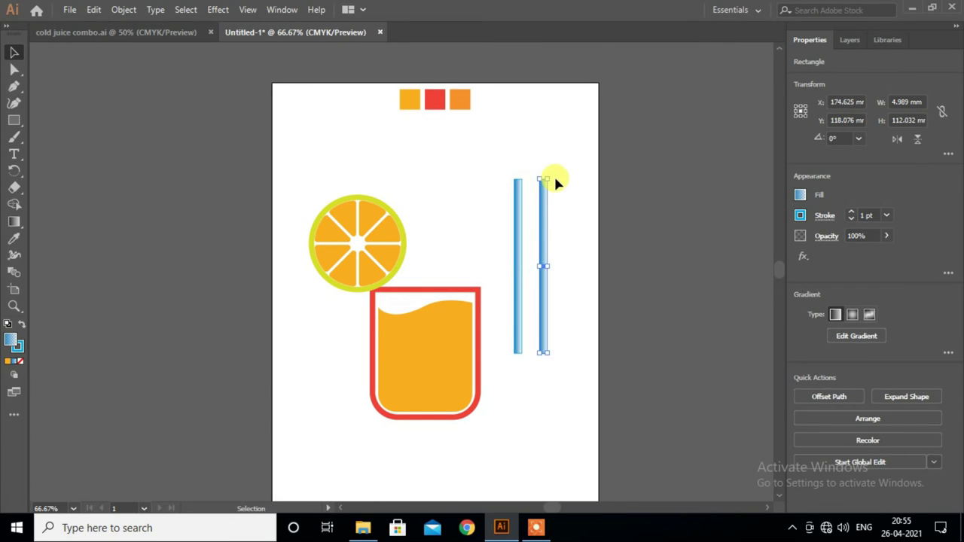
pyautogui.keyDown('alt'); pyautogui.scroll(1, 547, 186); pyautogui.keyUp('alt')
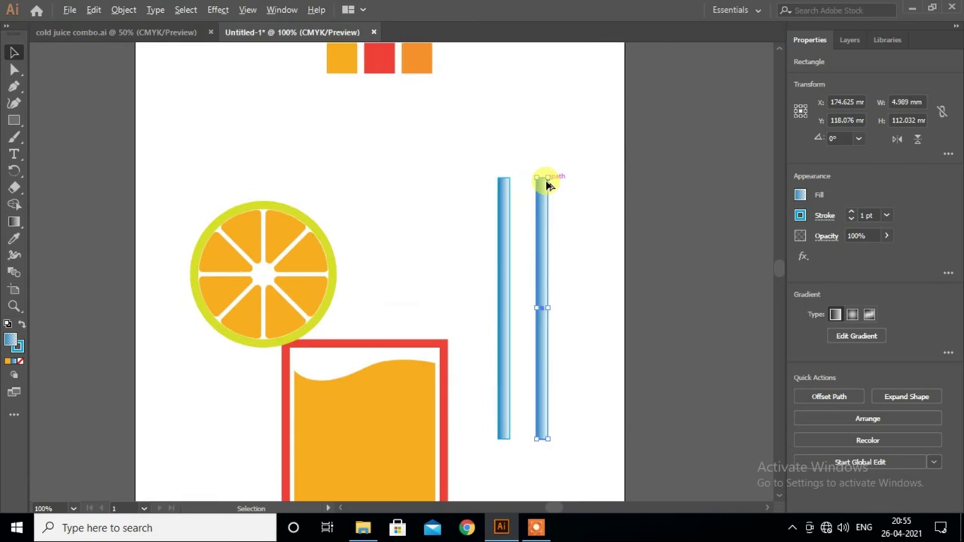
pyautogui.keyDown('alt'); pyautogui.scroll(1, 545, 179); pyautogui.keyUp('alt')
pyautogui.scroll(-2, 545, 178)
pyautogui.moveTo(541, 111)
pyautogui.mouseDown()
pyautogui.moveTo(542, 373)
pyautogui.moveTo(542, 155)
pyautogui.mouseUp()
pyautogui.scroll(-1, 542, 382)
pyautogui.scroll(1, 542, 197)
pyautogui.moveTo(542, 198)
pyautogui.mouseDown()
pyautogui.moveTo(547, 82)
pyautogui.moveTo(565, 92)
pyautogui.moveTo(531, 76)
pyautogui.mouseUp()
pyautogui.scroll(1, 538, 147)
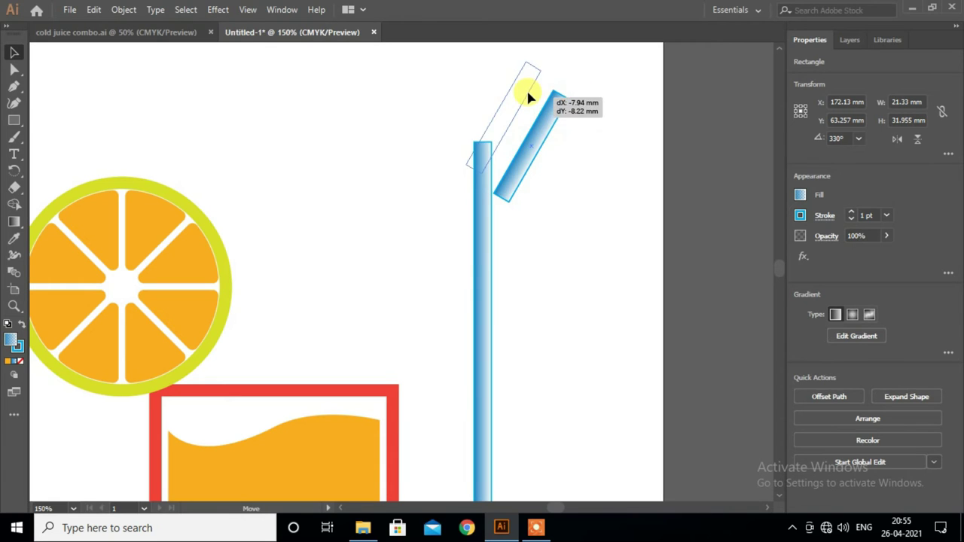
# - Nudge the tilted 330° piece until it meets the top of the long bar
pyautogui.scroll(1, 531, 142)
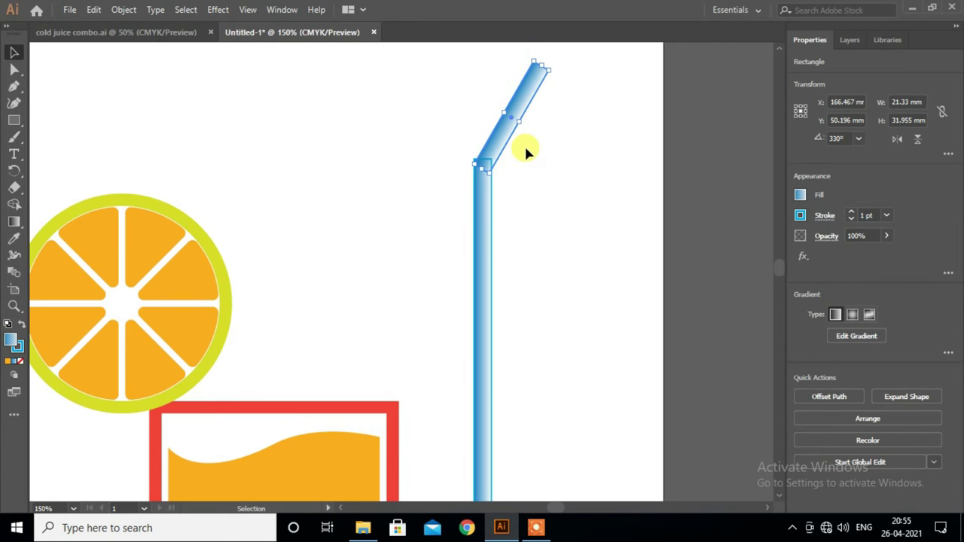
pyautogui.press('Left')
pyautogui.press('Up')
pyautogui.press('Up')
pyautogui.click(535, 185)
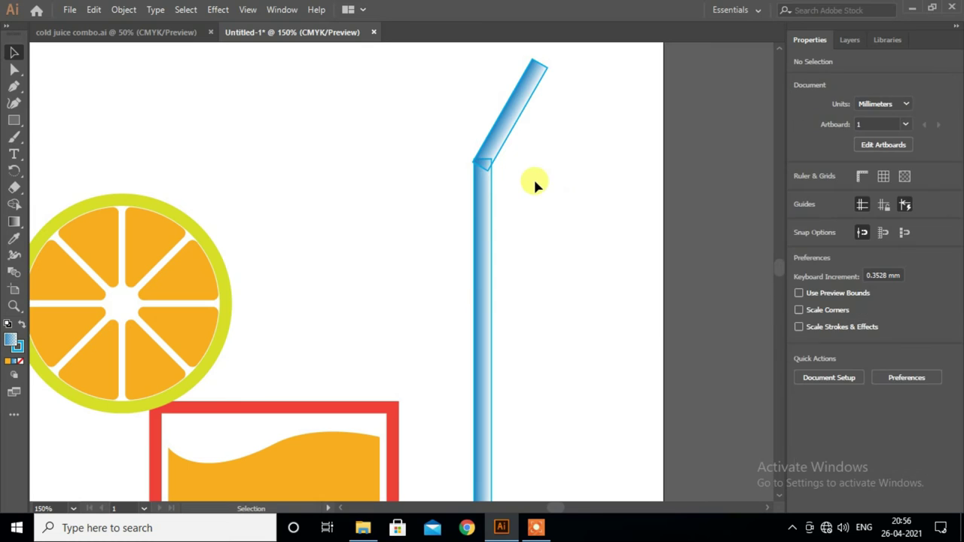
pyautogui.moveTo(499, 147); pyautogui.dragTo(499, 144)
pyautogui.click(523, 191)
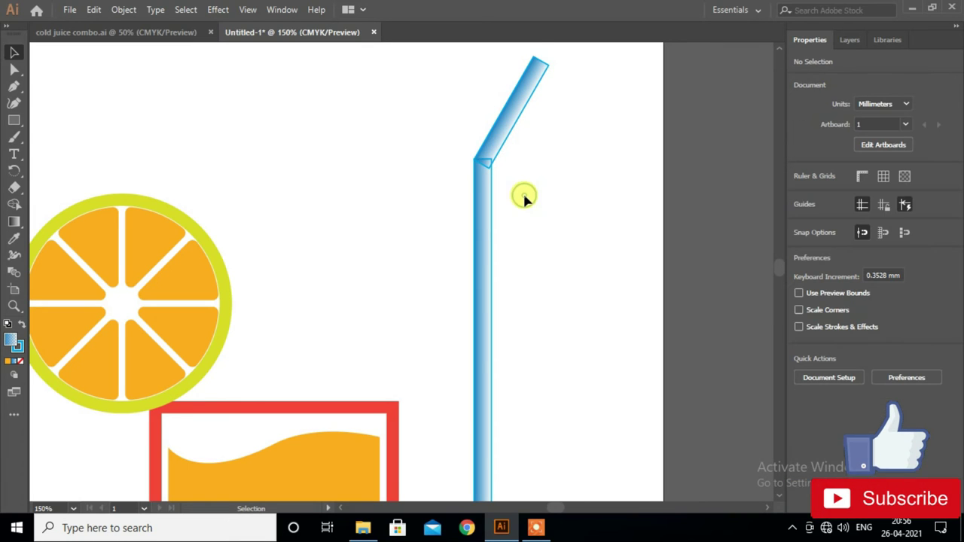
# - Set the tilted straw piece's outline to None
pyautogui.scroll(-1, 524, 196)
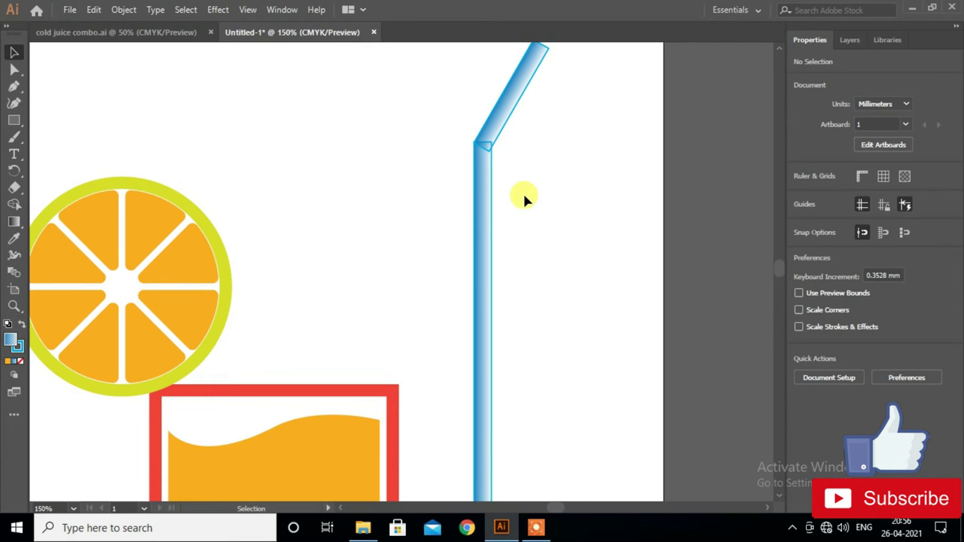
pyautogui.click(504, 135)
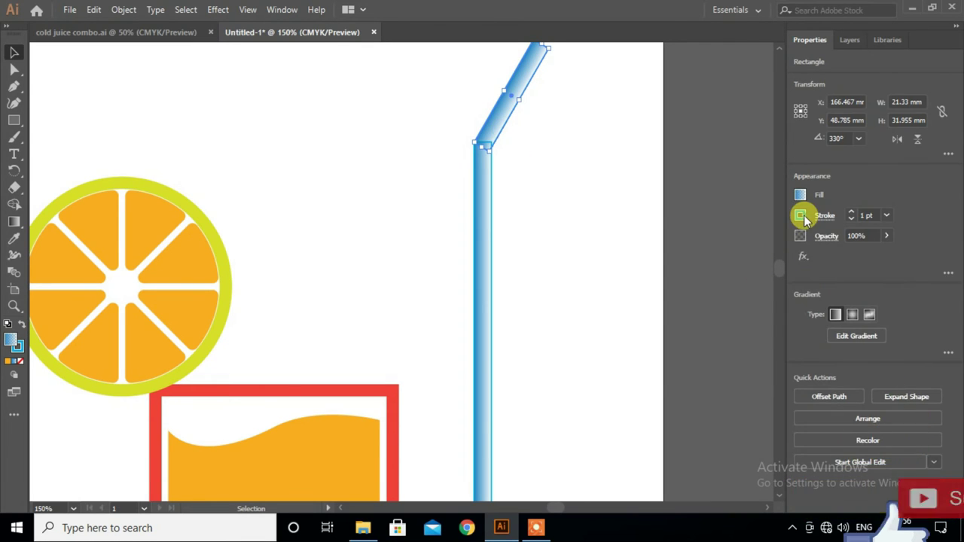
pyautogui.click(801, 216)
pyautogui.press('Escape')
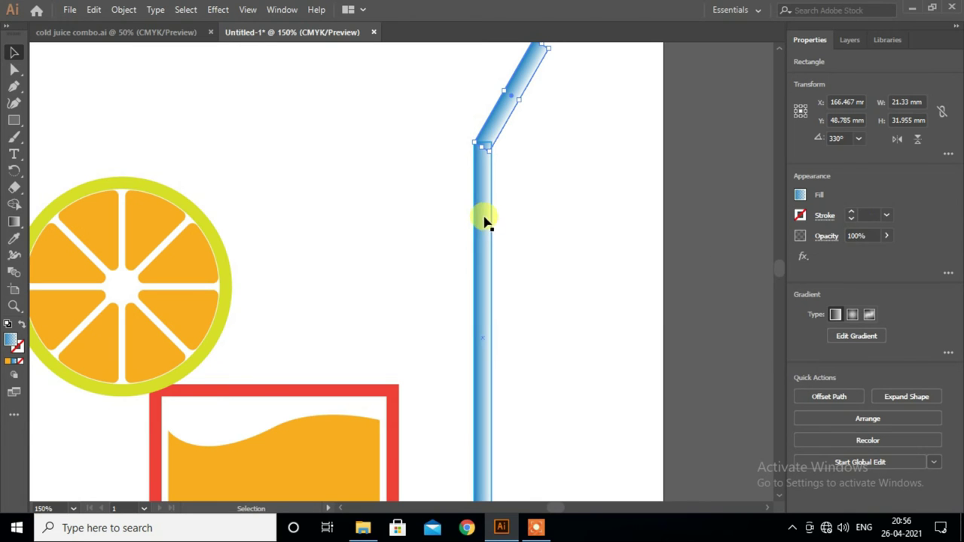
pyautogui.click(799, 217)
# - Remove the long bar's outline and group the two straw pieces
pyautogui.click(649, 241)
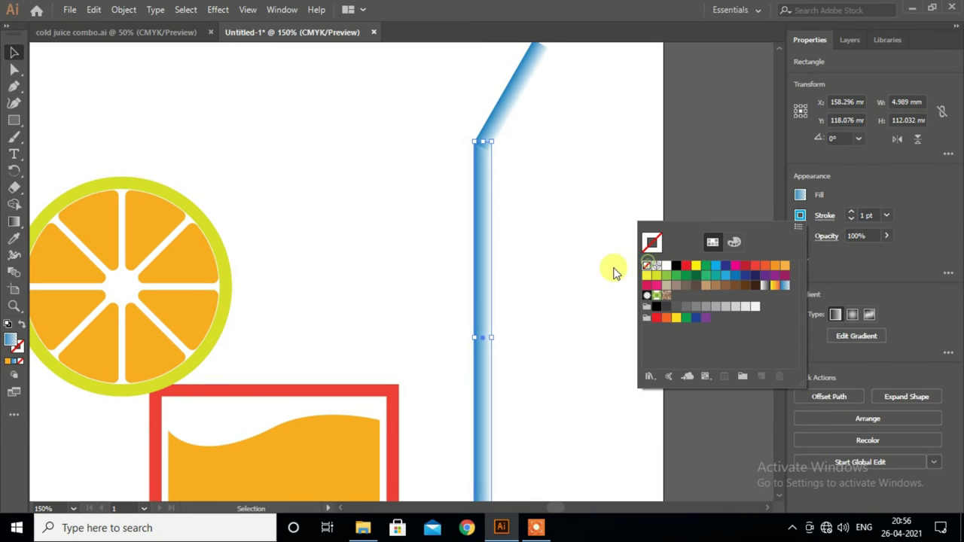
pyautogui.click(525, 236)
pyautogui.scroll(1, 539, 248)
pyautogui.scroll(-3, 489, 226)
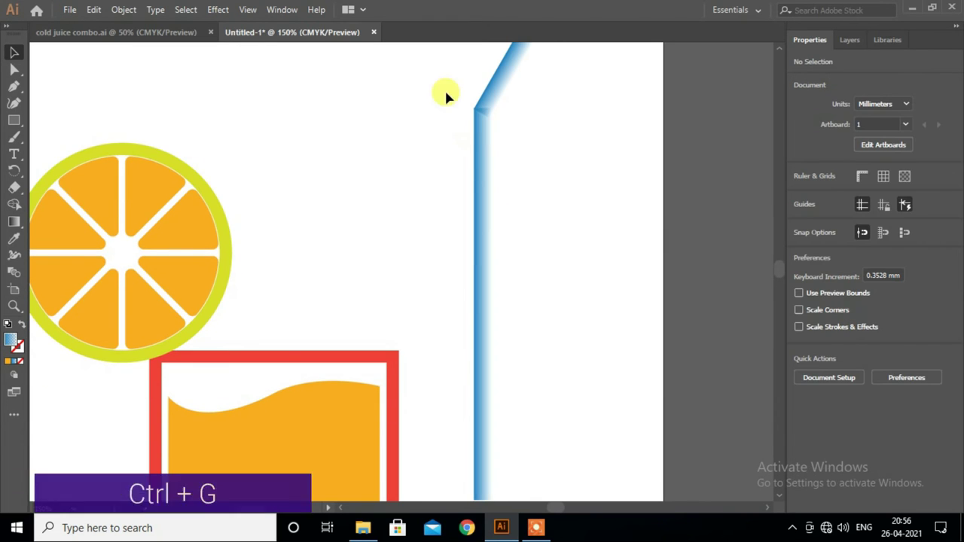
pyautogui.moveTo(446, 89); pyautogui.dragTo(498, 215)
pyautogui.rightClick(490, 223)
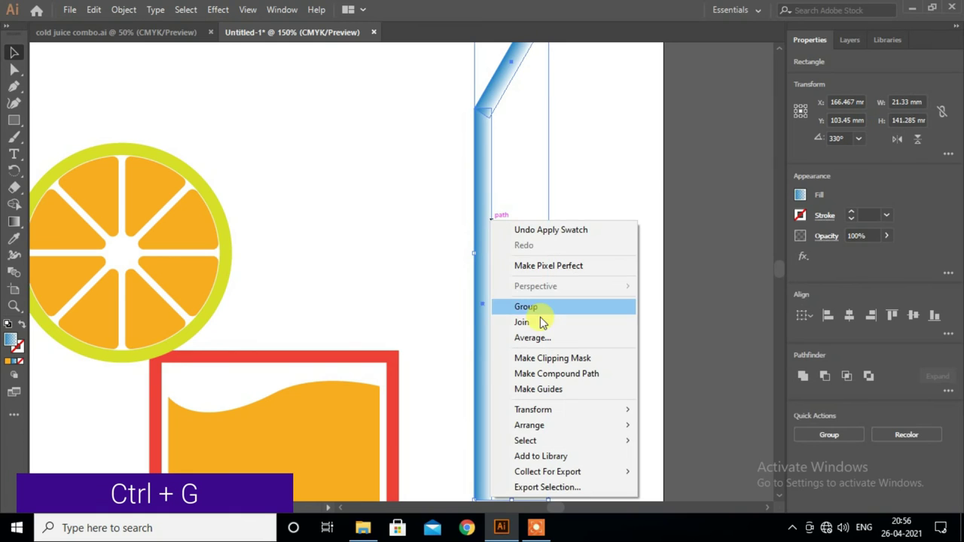
pyautogui.click(539, 309)
# - Shrink the straw group and move it down into the glass
pyautogui.click(441, 302)
pyautogui.hotkey('ctrl', '0')
pyautogui.scroll(-1, 441, 301)
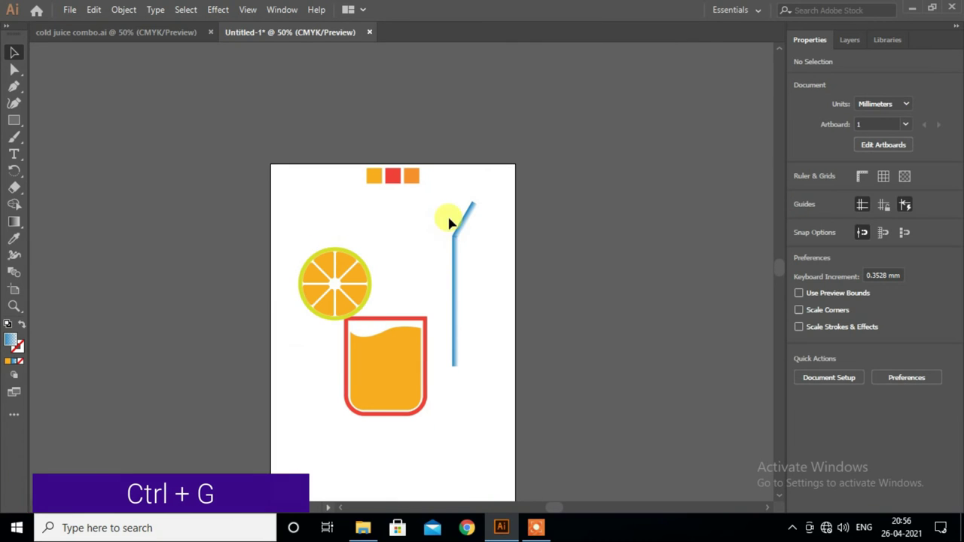
pyautogui.click(458, 312)
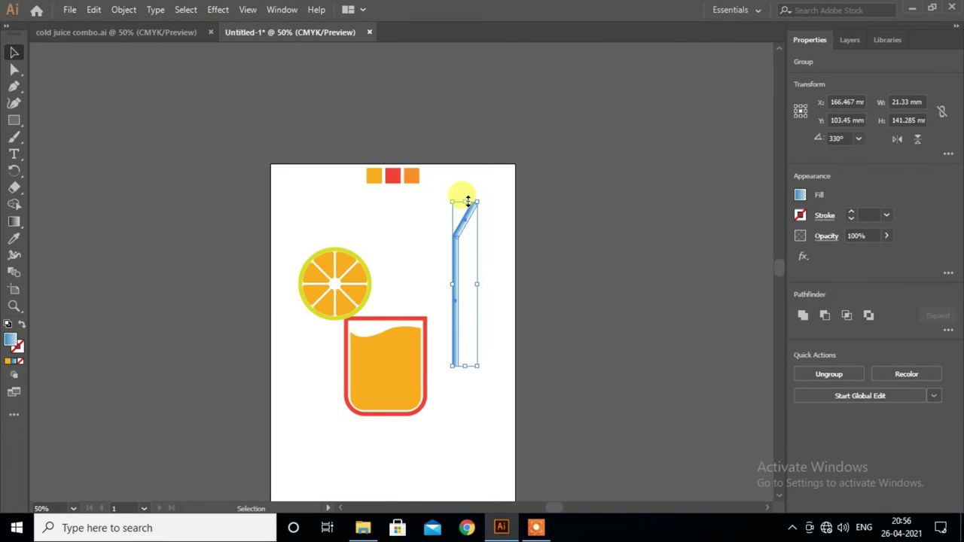
pyautogui.moveTo(467, 201); pyautogui.dragTo(465, 222)
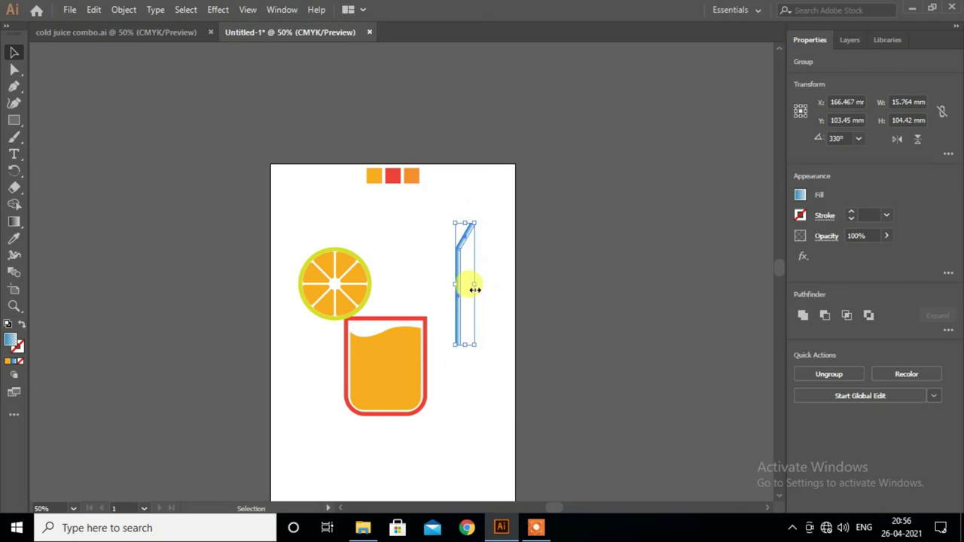
pyautogui.moveTo(454, 304); pyautogui.dragTo(403, 338)
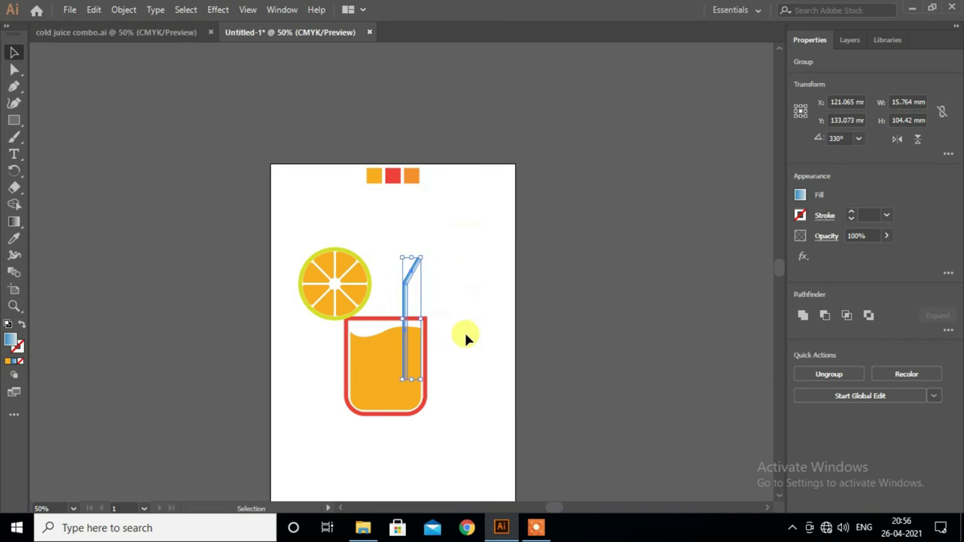
pyautogui.click(464, 328)
pyautogui.moveTo(411, 302); pyautogui.dragTo(418, 303)
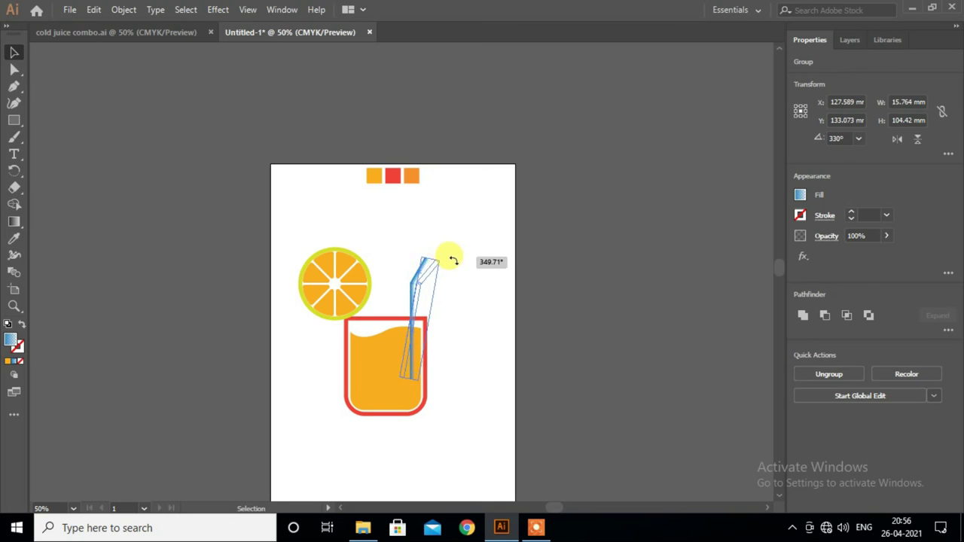
# - Tilt the straw at a slant, send it behind the glass, and adjust the glass
pyautogui.moveTo(437, 251); pyautogui.dragTo(461, 278)
pyautogui.click(478, 306)
pyautogui.scroll(-1, 426, 267)
pyautogui.click(426, 267)
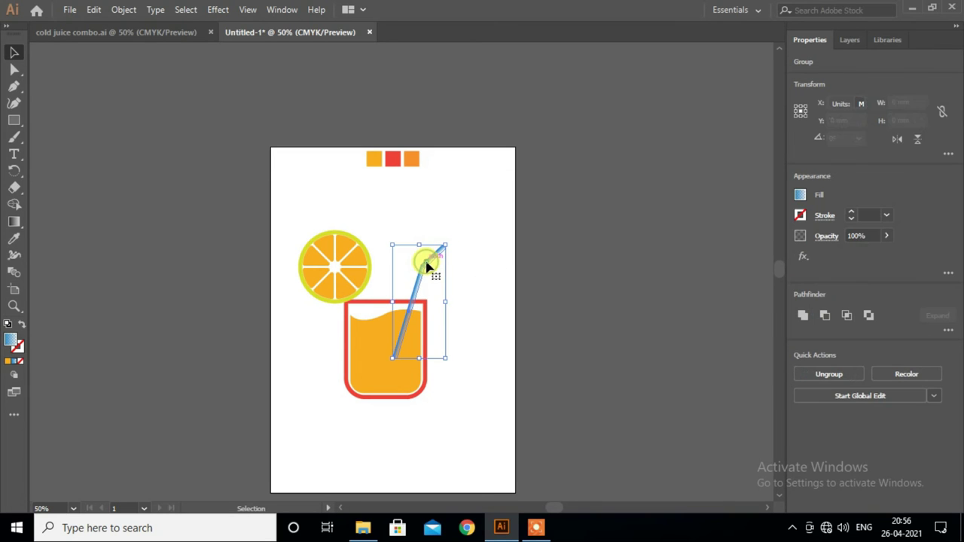
pyautogui.rightClick(426, 267)
pyautogui.click(600, 461)
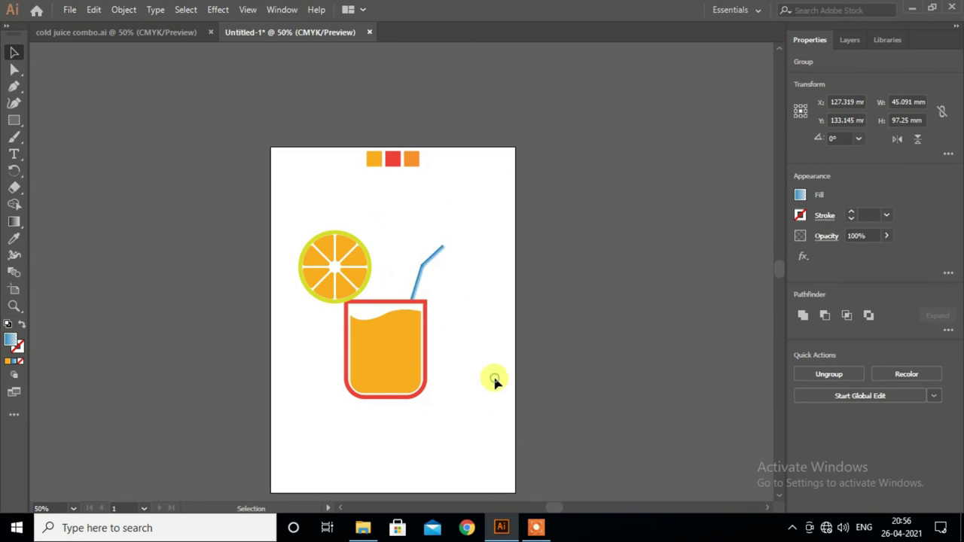
pyautogui.scroll(-3, 493, 380)
pyautogui.click(458, 321)
pyautogui.moveTo(454, 301); pyautogui.dragTo(413, 334)
# - Group the glass and straw, then shrink the orange slice to 58.09 mm on the rim
pyautogui.rightClick(413, 330)
pyautogui.click(440, 200)
pyautogui.click(460, 202)
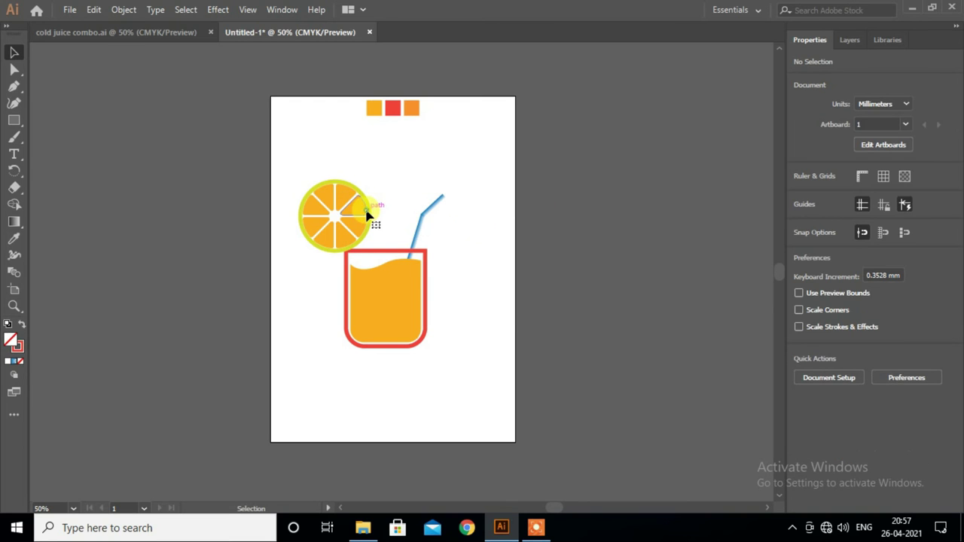
pyautogui.moveTo(366, 216); pyautogui.dragTo(366, 226)
pyautogui.moveTo(370, 192); pyautogui.dragTo(373, 201)
pyautogui.click(467, 275)
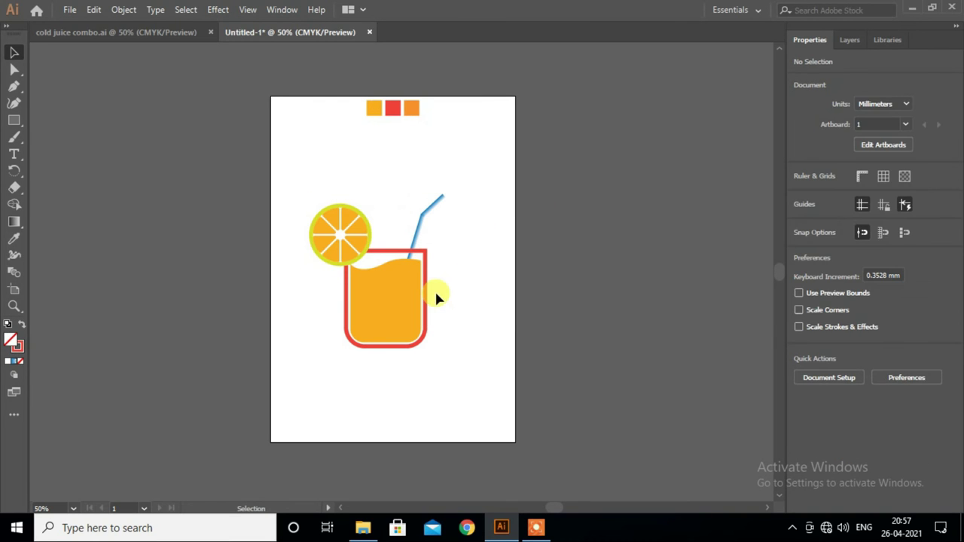
# - Group all the drink artwork with Ctrl+G and move it higher on the page
pyautogui.scroll(-1, 436, 295)
pyautogui.hotkey('ctrl', '+')
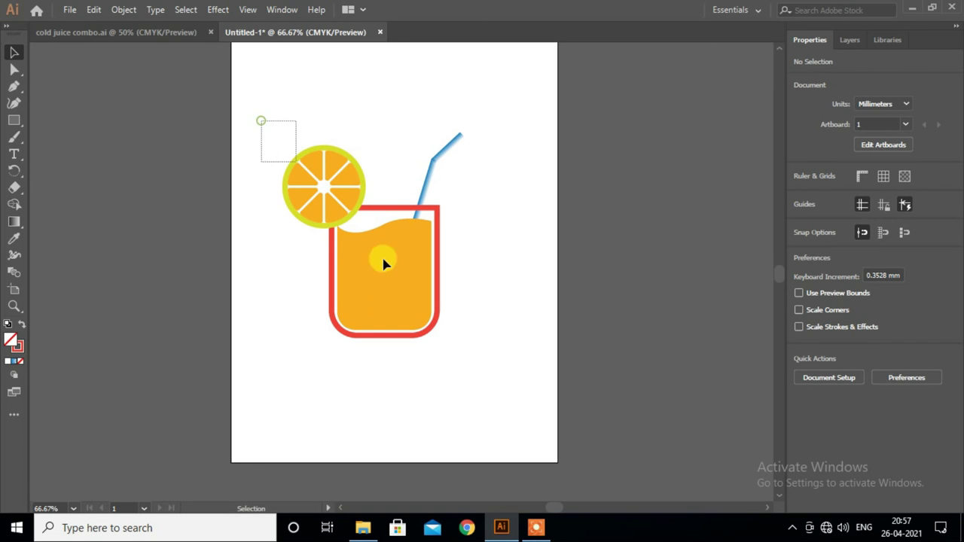
pyautogui.moveTo(260, 120); pyautogui.dragTo(424, 334)
pyautogui.hotkey('ctrl', 'g')
pyautogui.moveTo(402, 247); pyautogui.dragTo(473, 260)
pyautogui.scroll(-1, 451, 279)
pyautogui.moveTo(409, 297); pyautogui.dragTo(407, 269)
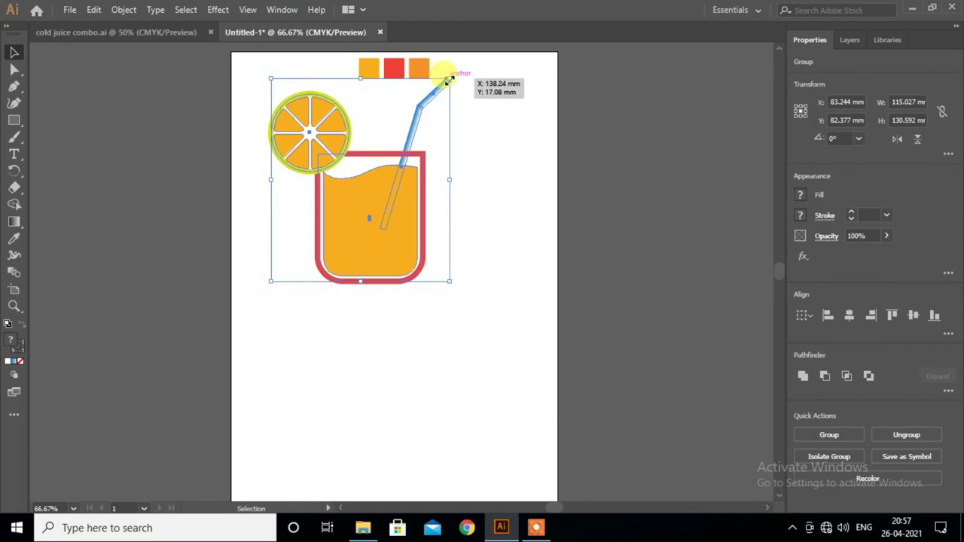
pyautogui.scroll(1, 109, 280)
pyautogui.click(109, 279)
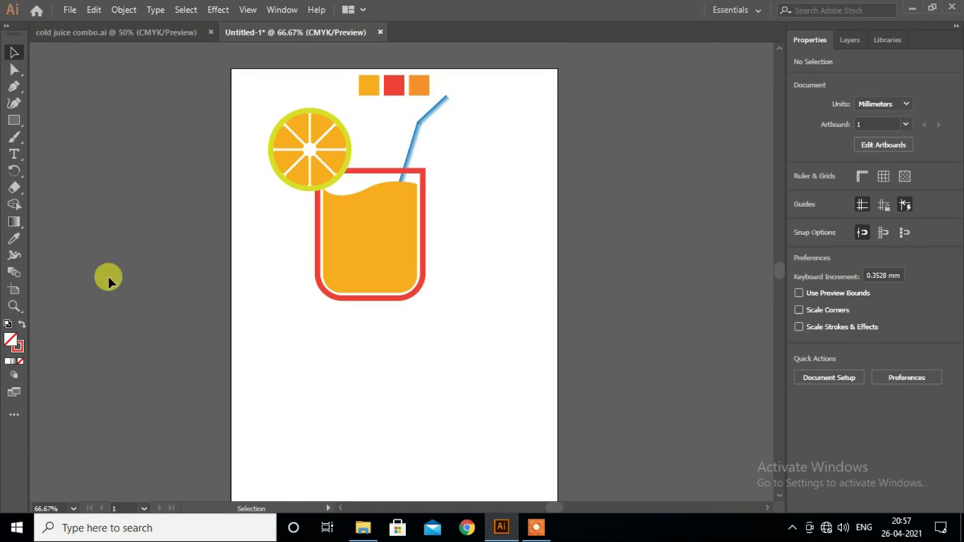
# - Add the 'Healthy Juice' text below the glass at 60 pt
pyautogui.click(284, 348)
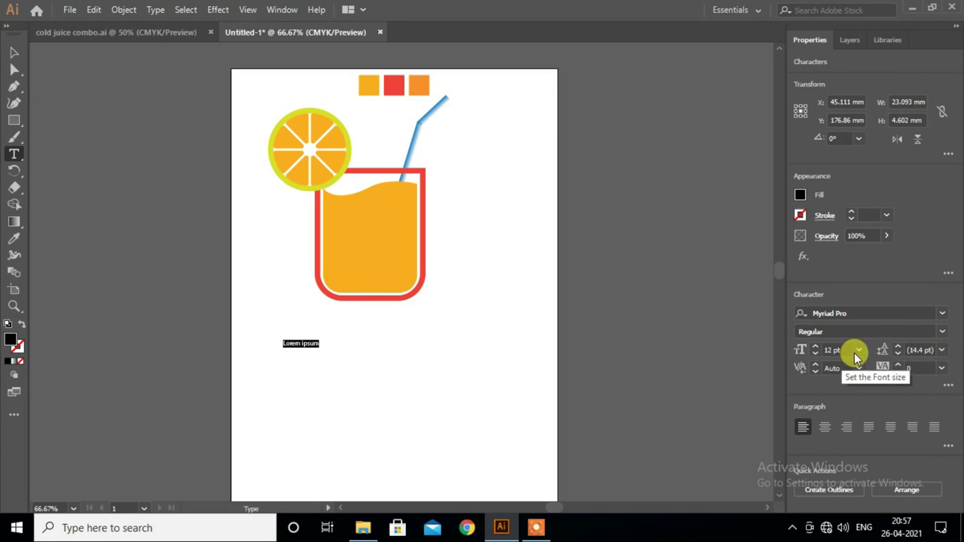
pyautogui.click(859, 349)
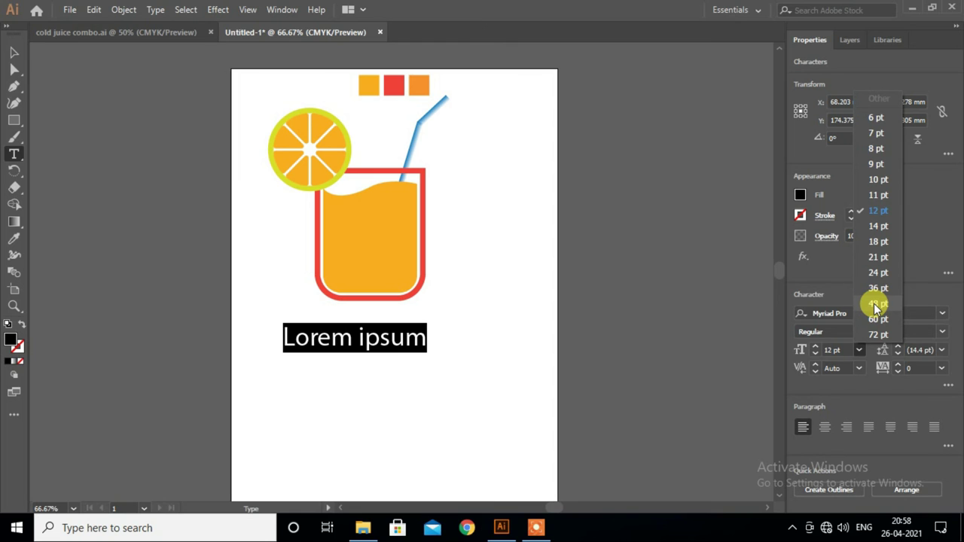
pyautogui.click(877, 320)
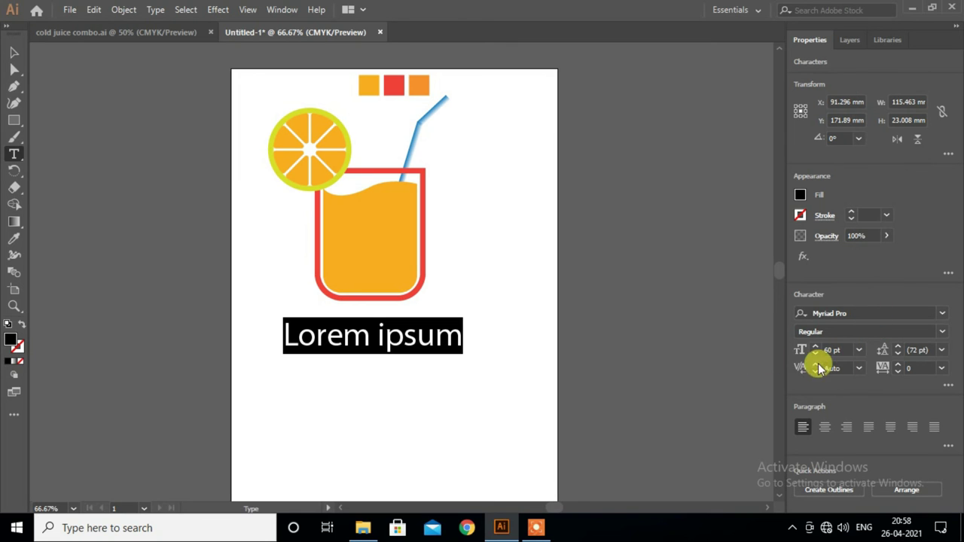
pyautogui.click(941, 313)
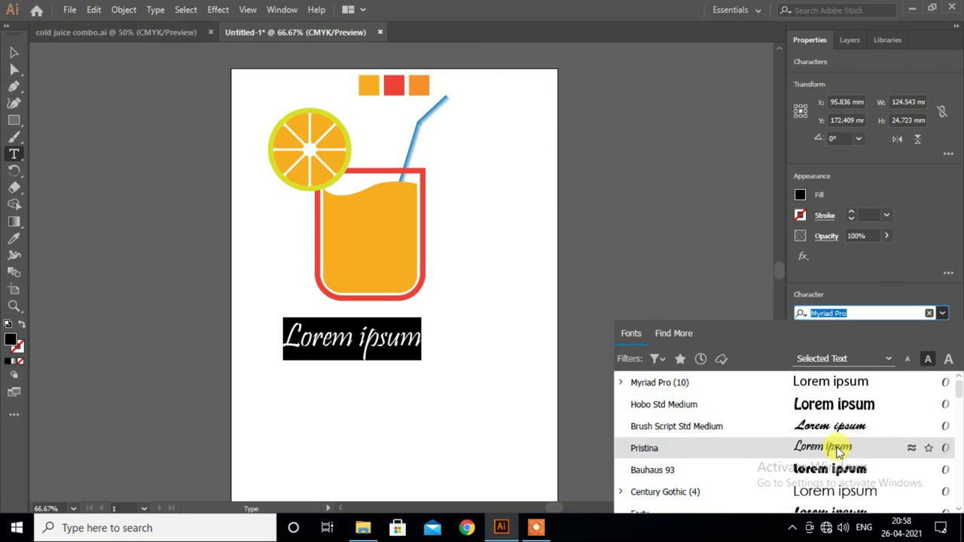
pyautogui.scroll(-1, 824, 452)
pyautogui.scroll(-3, 829, 456)
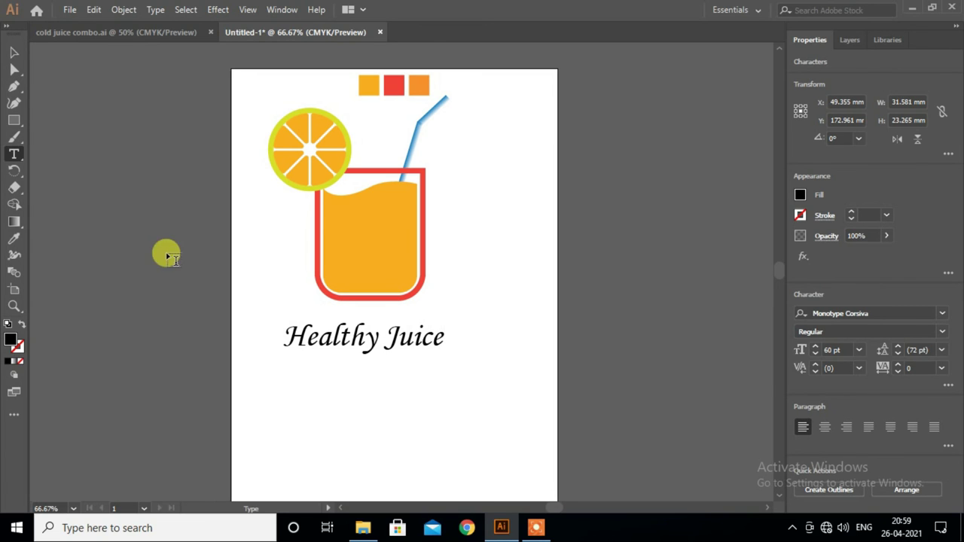
# - Apply the Pristina font to the text and centre it under the glass
pyautogui.click(14, 53)
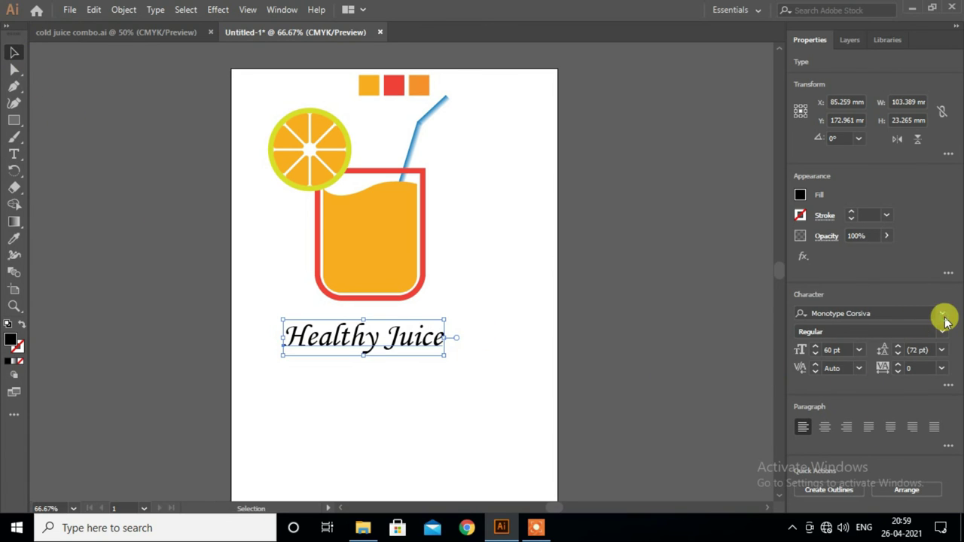
pyautogui.click(941, 314)
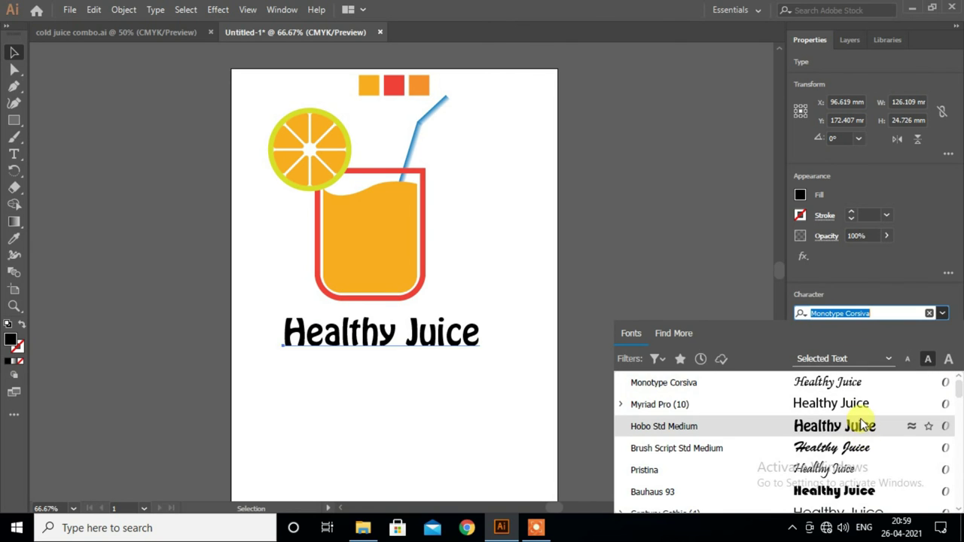
pyautogui.scroll(-2, 863, 407)
pyautogui.scroll(1, 863, 410)
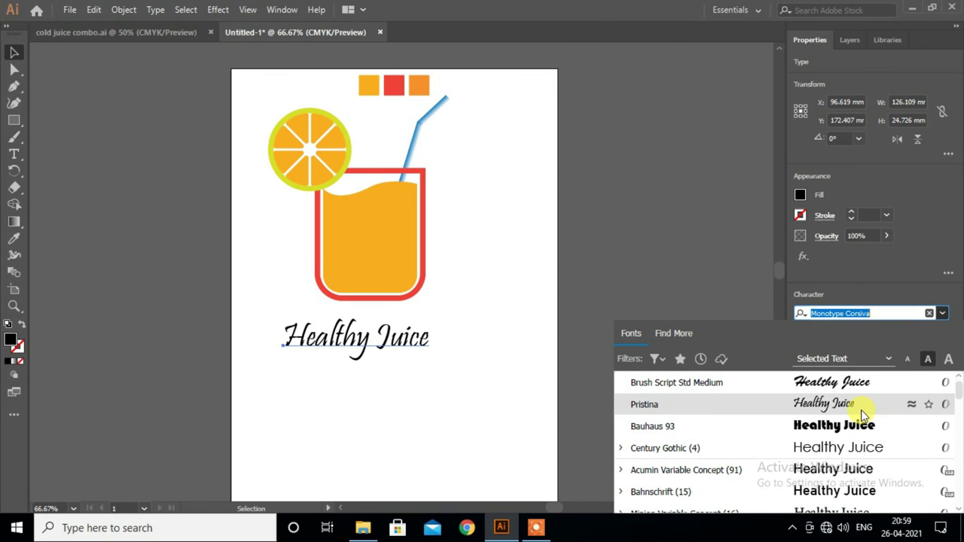
pyautogui.click(862, 407)
pyautogui.moveTo(392, 345); pyautogui.dragTo(406, 333)
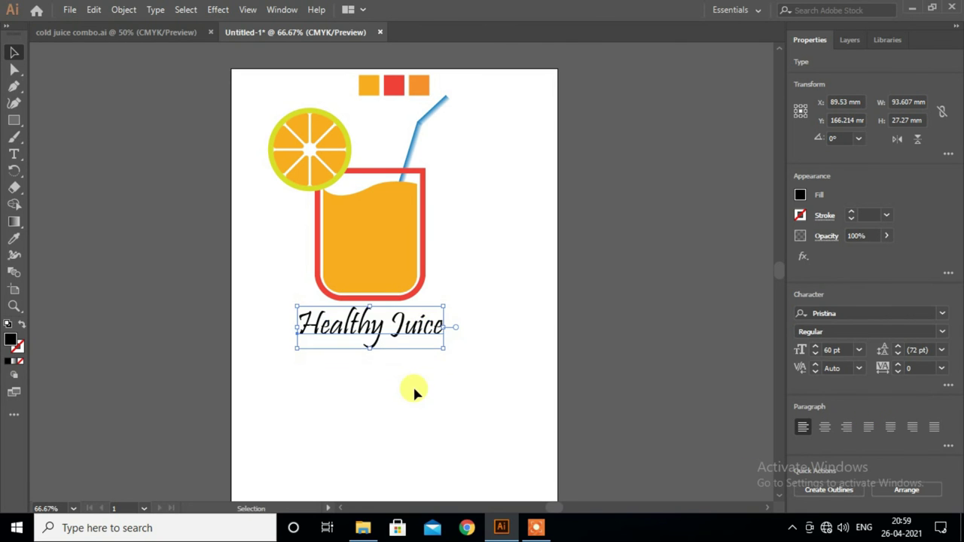
# - Eyedropper the red square's colour onto the 'Healthy Juice' text
pyautogui.click(14, 246)
pyautogui.click(393, 85)
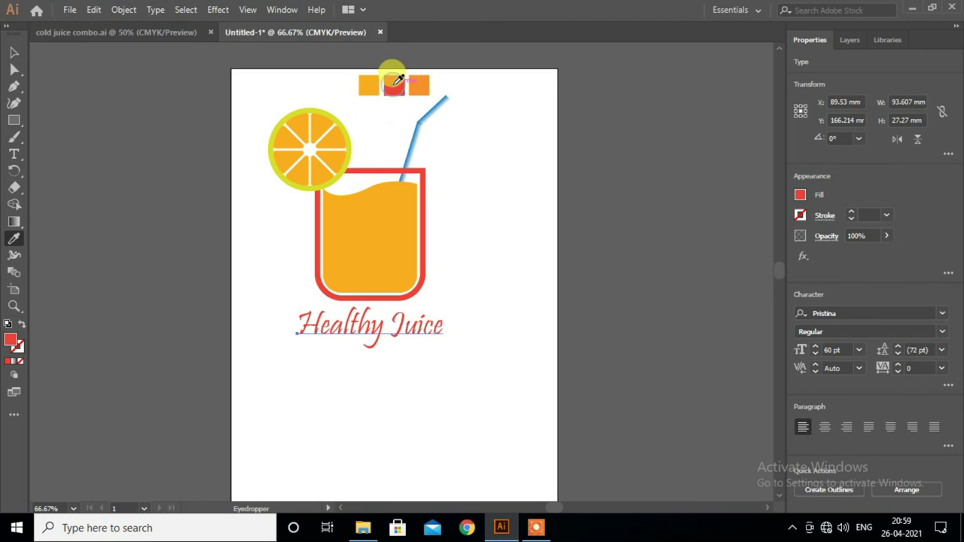
pyautogui.click(419, 85)
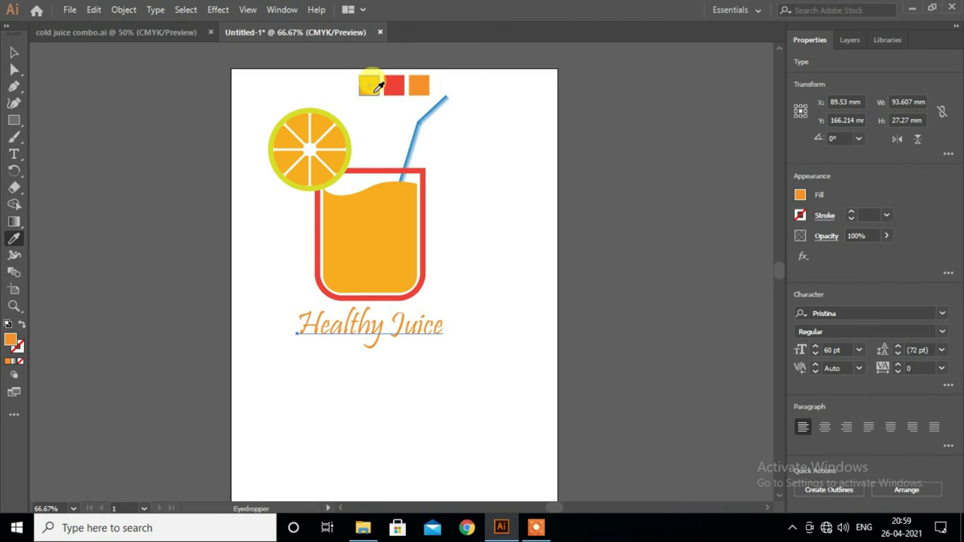
pyautogui.click(396, 83)
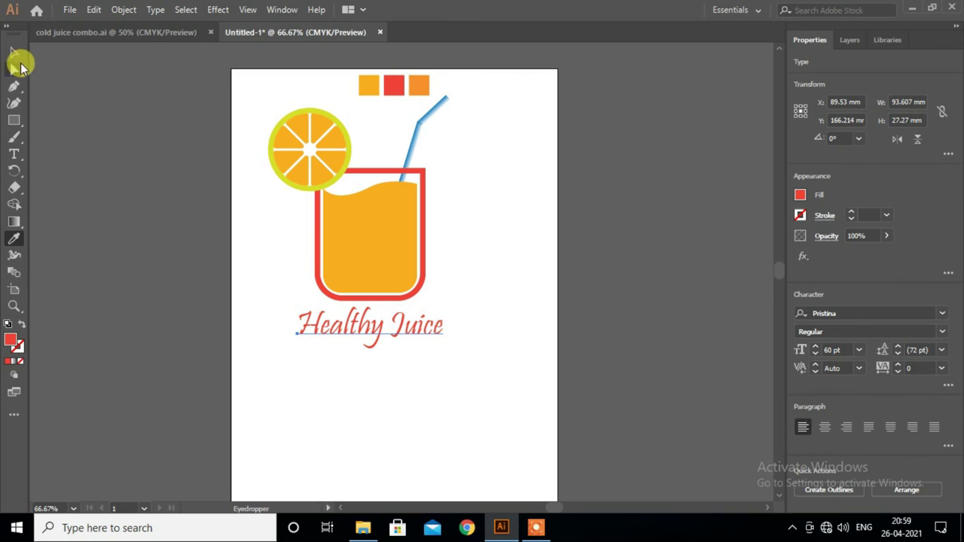
pyautogui.click(13, 52)
# - Try yellow-green, orange, yellow and dark outline swatches on the text
pyautogui.click(384, 354)
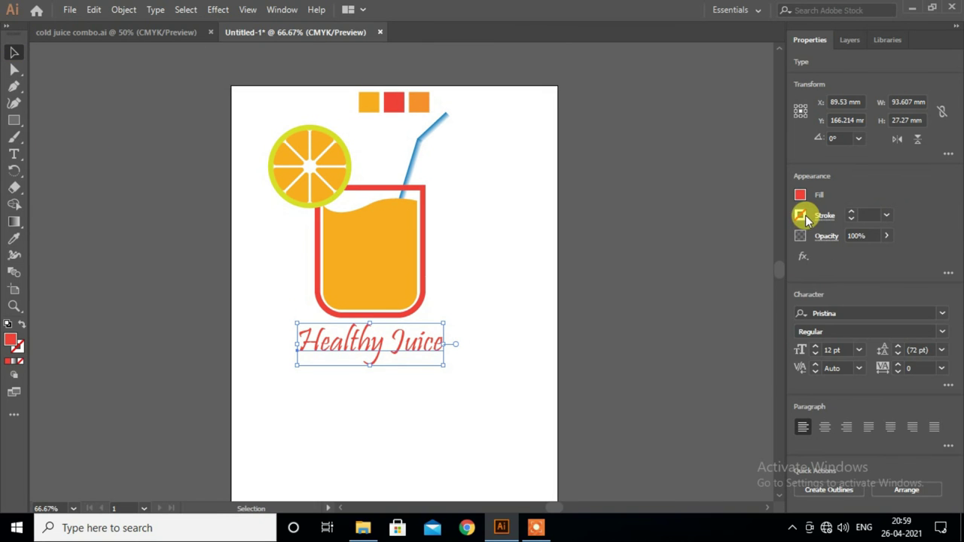
pyautogui.click(801, 216)
pyautogui.click(655, 276)
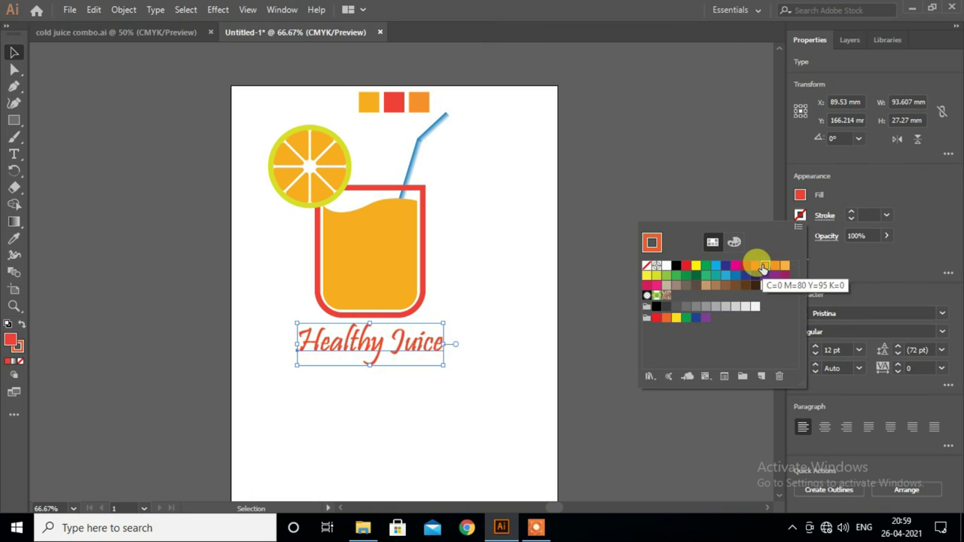
pyautogui.click(776, 267)
pyautogui.click(696, 265)
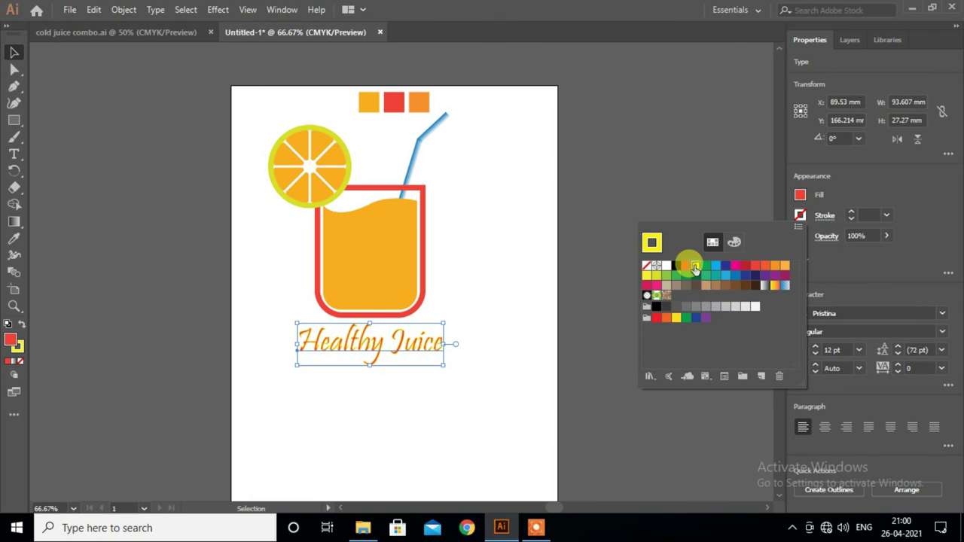
pyautogui.click(675, 265)
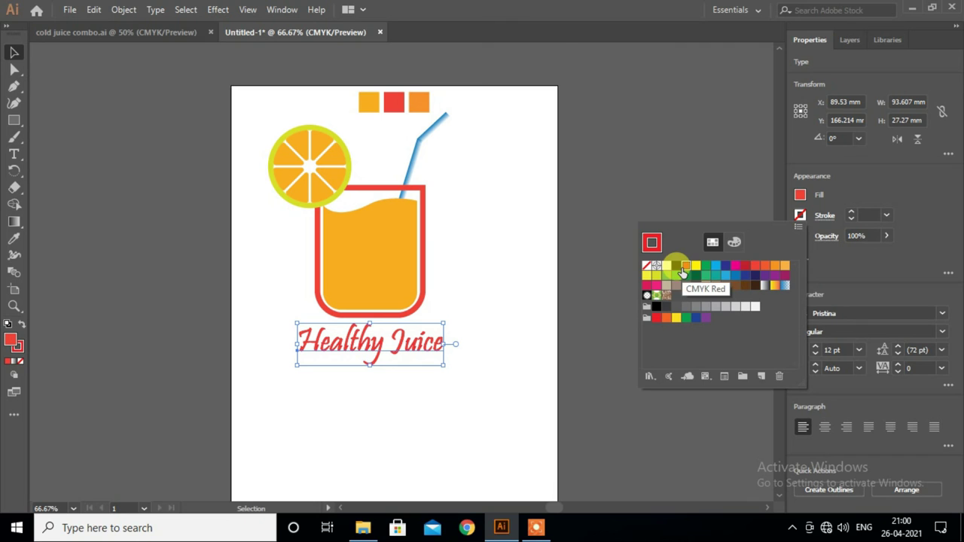
pyautogui.click(489, 399)
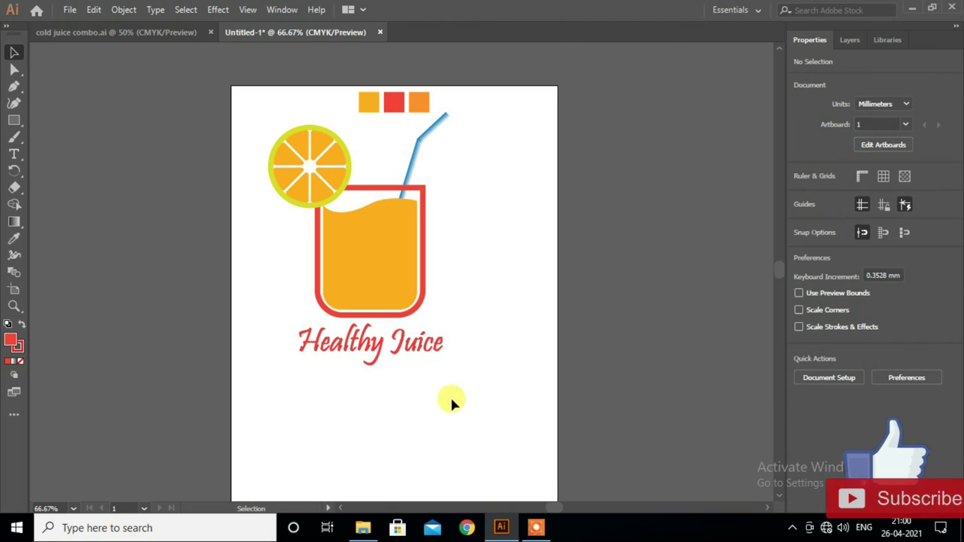
# - Group the whole juice-glass logo with its 'Healthy Juice' caption (Ctrl+G), leaving nothing selected
pyautogui.scroll(1, 361, 278)
pyautogui.moveTo(269, 149); pyautogui.dragTo(451, 368)
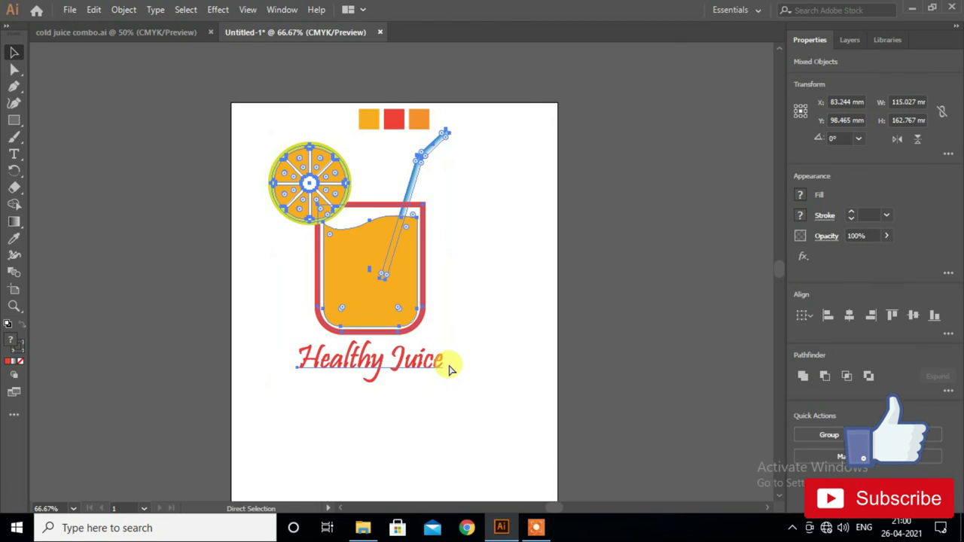
pyautogui.hotkey('ctrl', 'g')
pyautogui.click(503, 329)
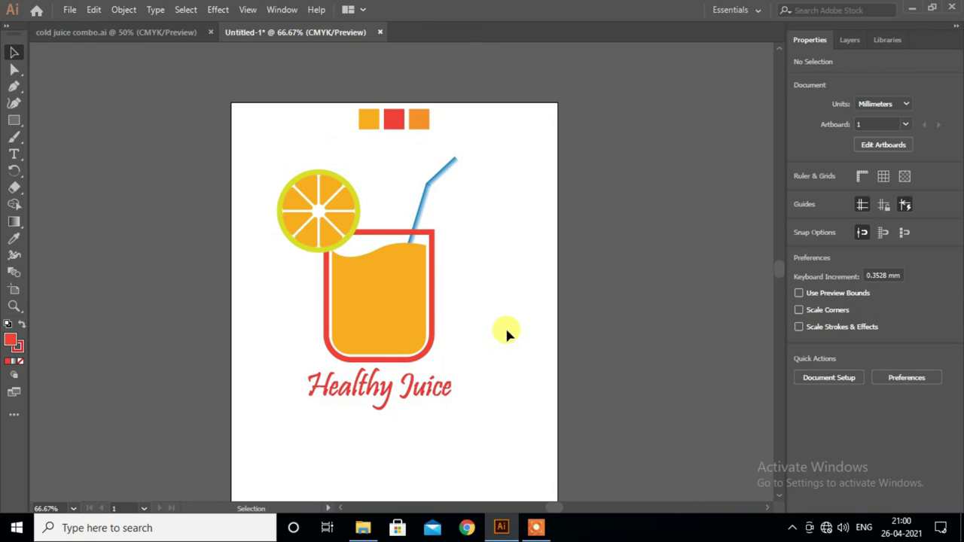